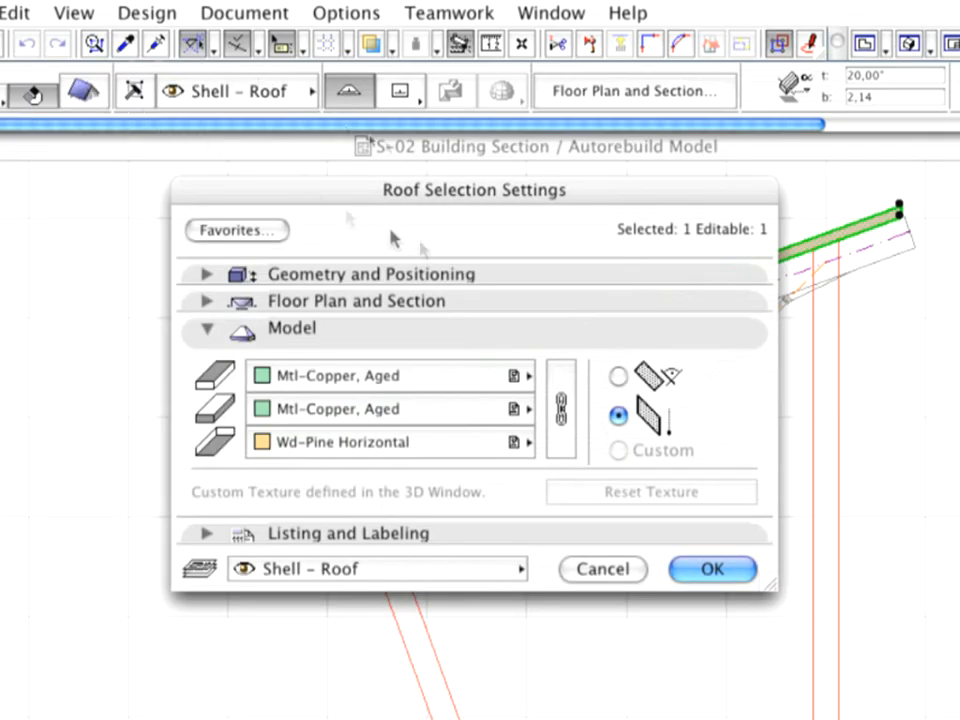
Step: Set the selected roof's edges to be cut perpendicular to the roof plane
left_click(620, 377)
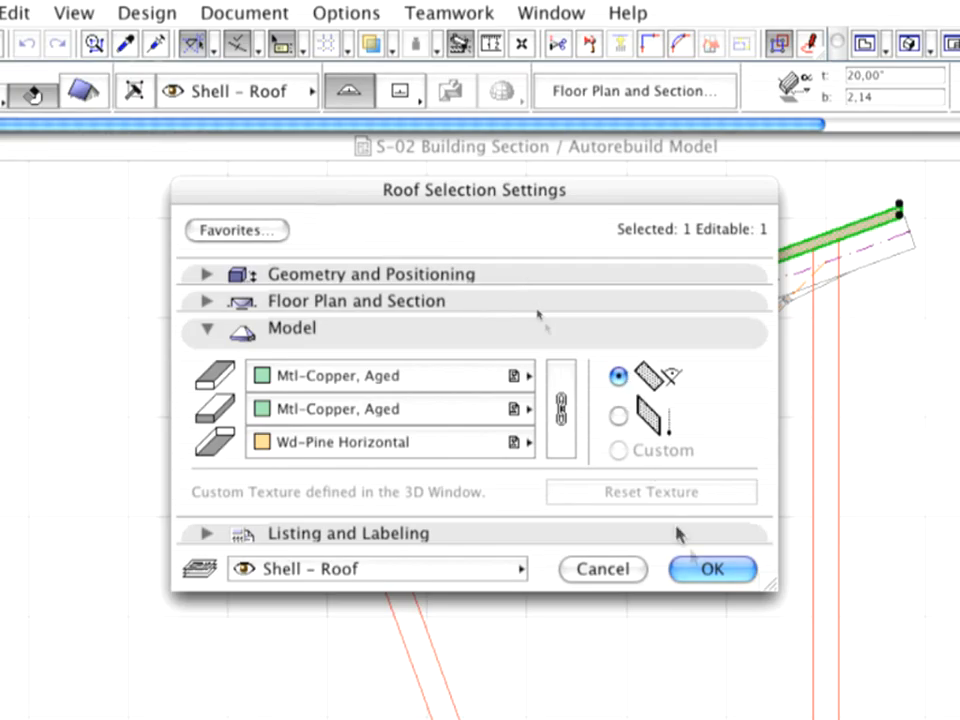
left_click(708, 568)
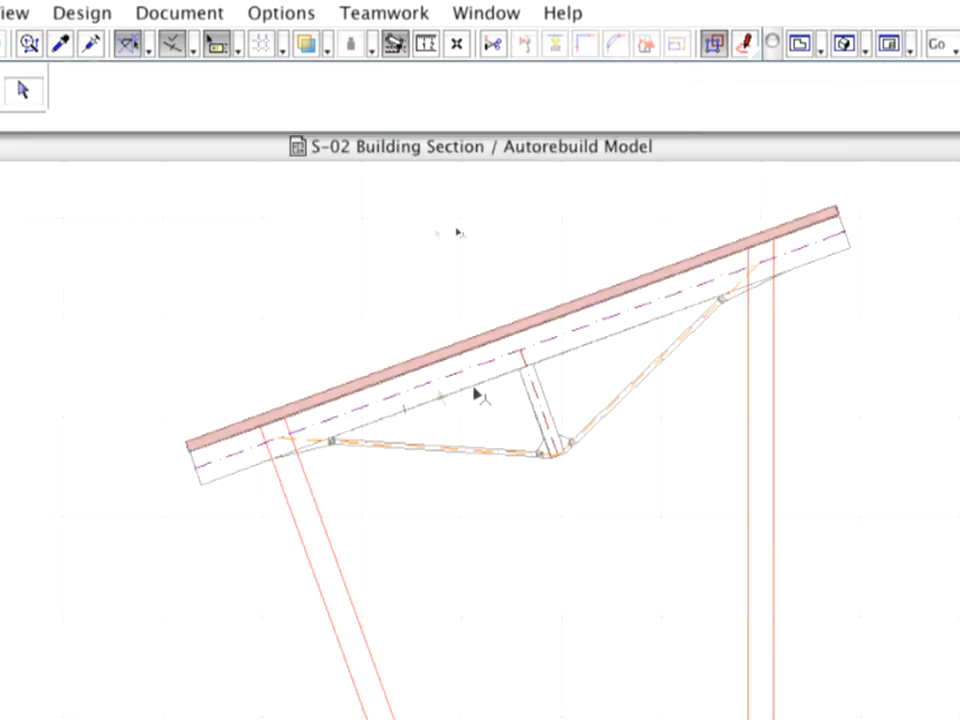
Step: Select the four dot-and-dashed truss centre lines and start creating a TrussMaker truss from them
left_click(232, 453)
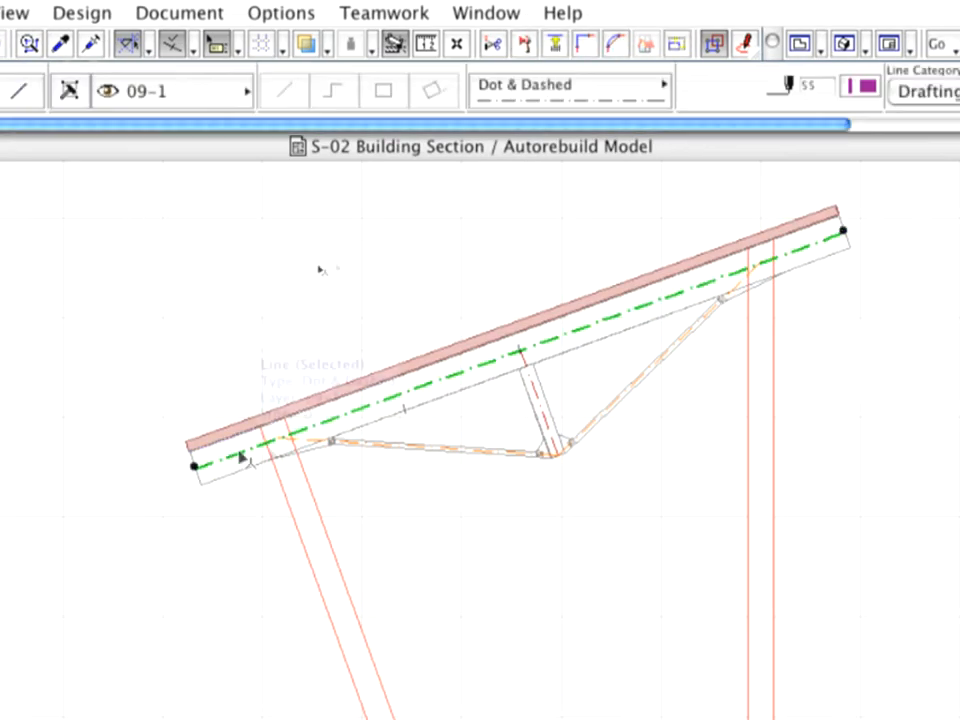
left_click(308, 442, "shift")
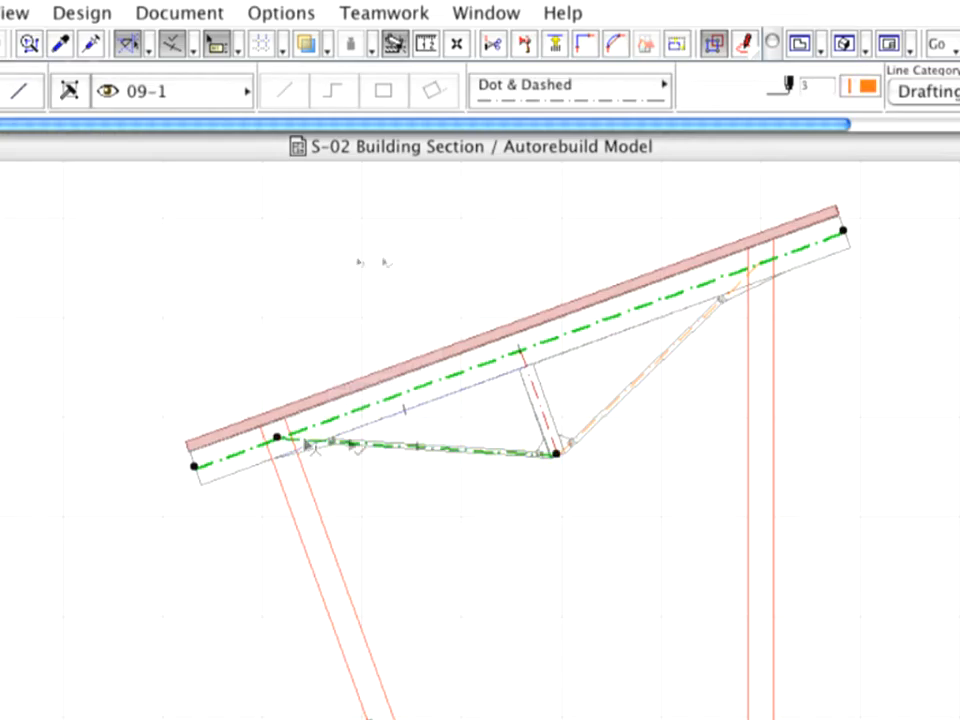
left_click(519, 366, "shift")
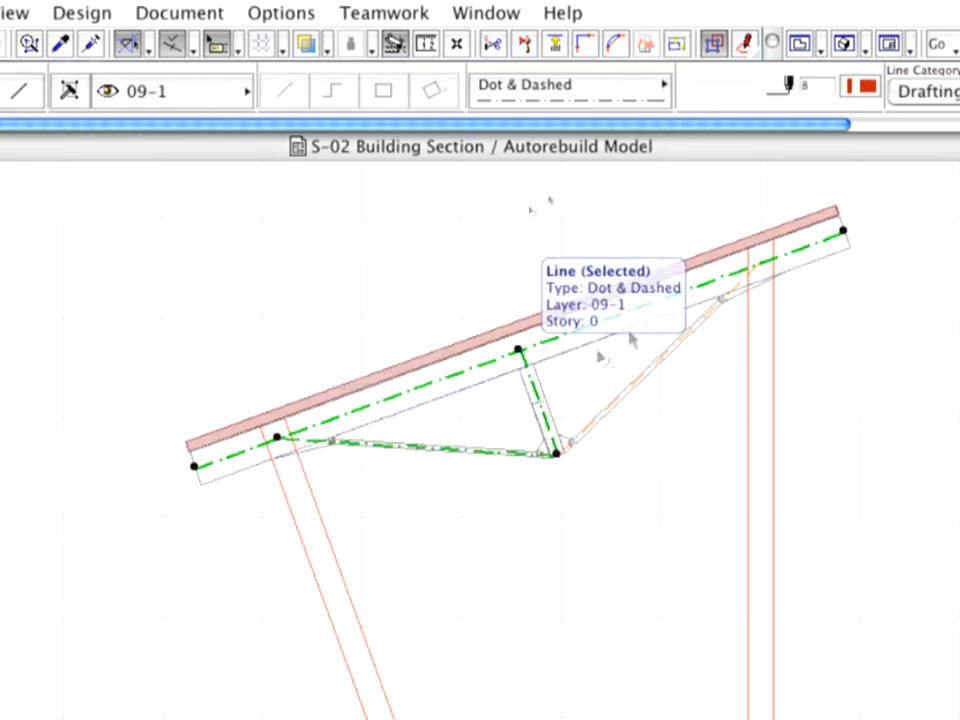
left_click(750, 284, "shift")
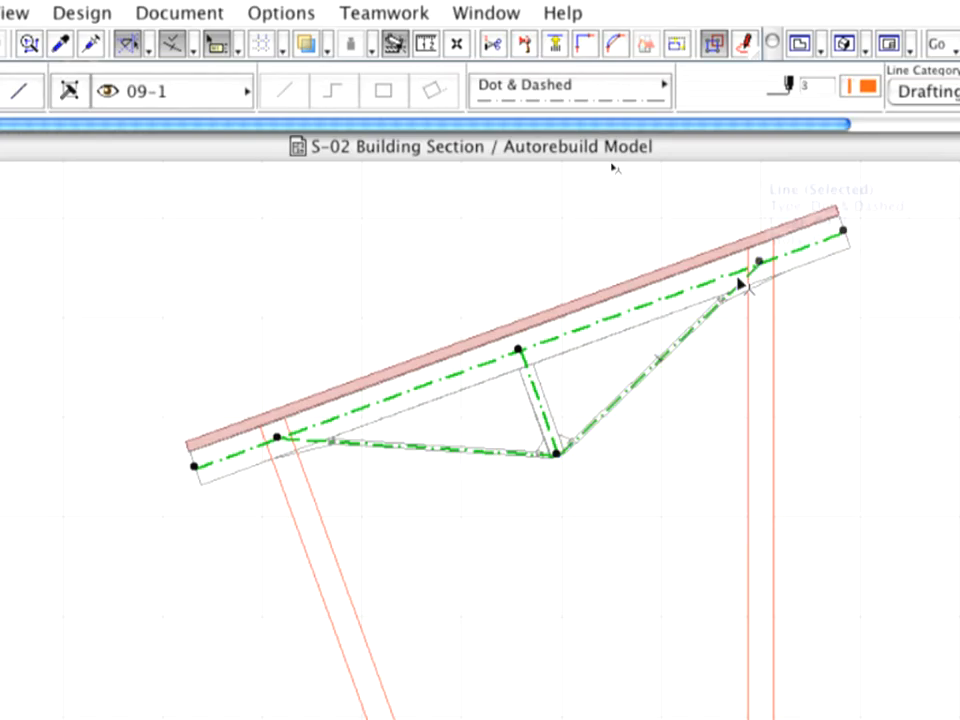
left_click(82, 13)
mouse_move(214, 456)
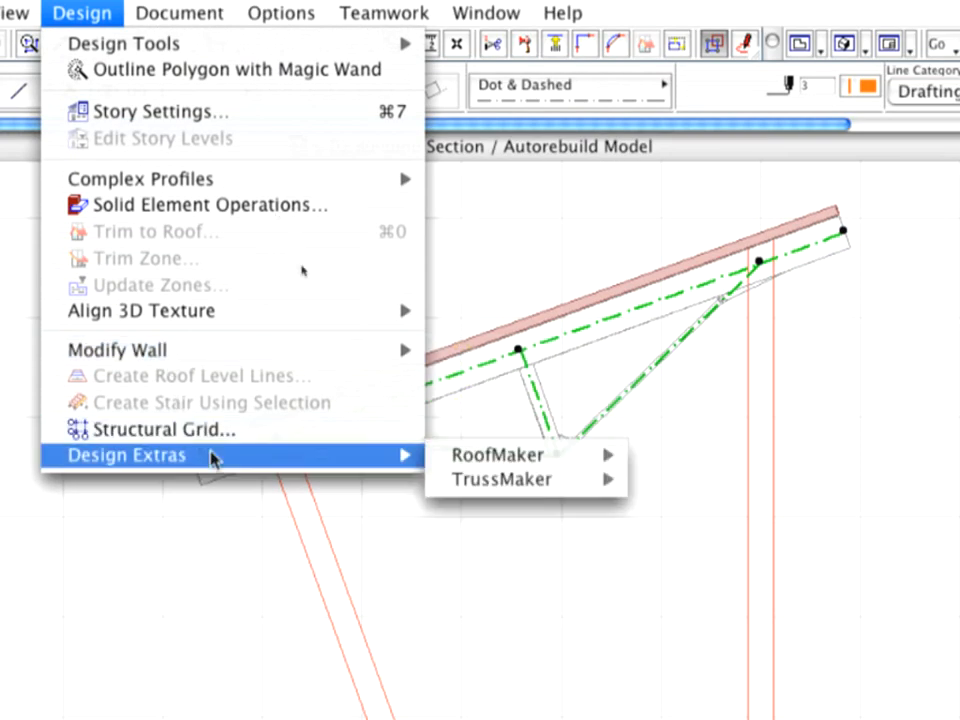
mouse_move(519, 488)
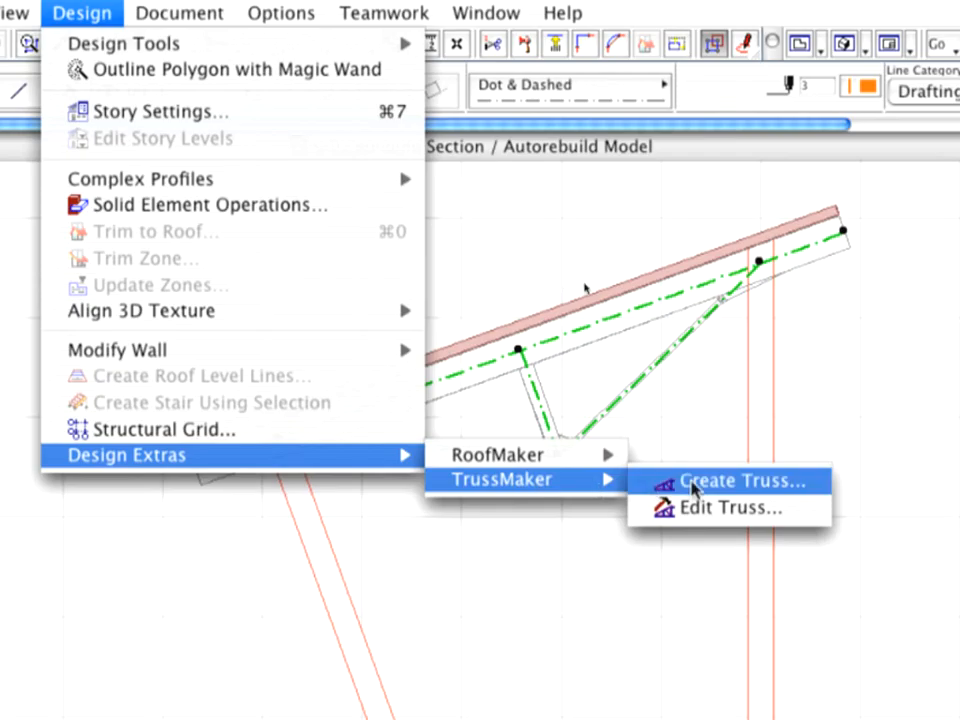
left_click(693, 488)
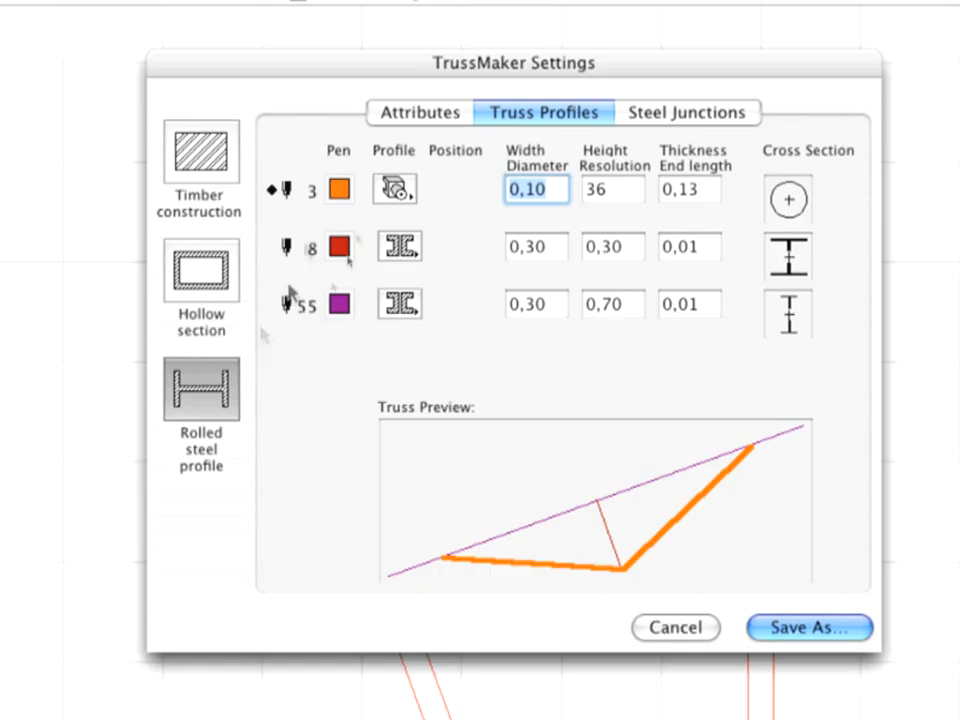
Step: Review the truss's material and layer options in its floor plan and model attributes
left_click(431, 116)
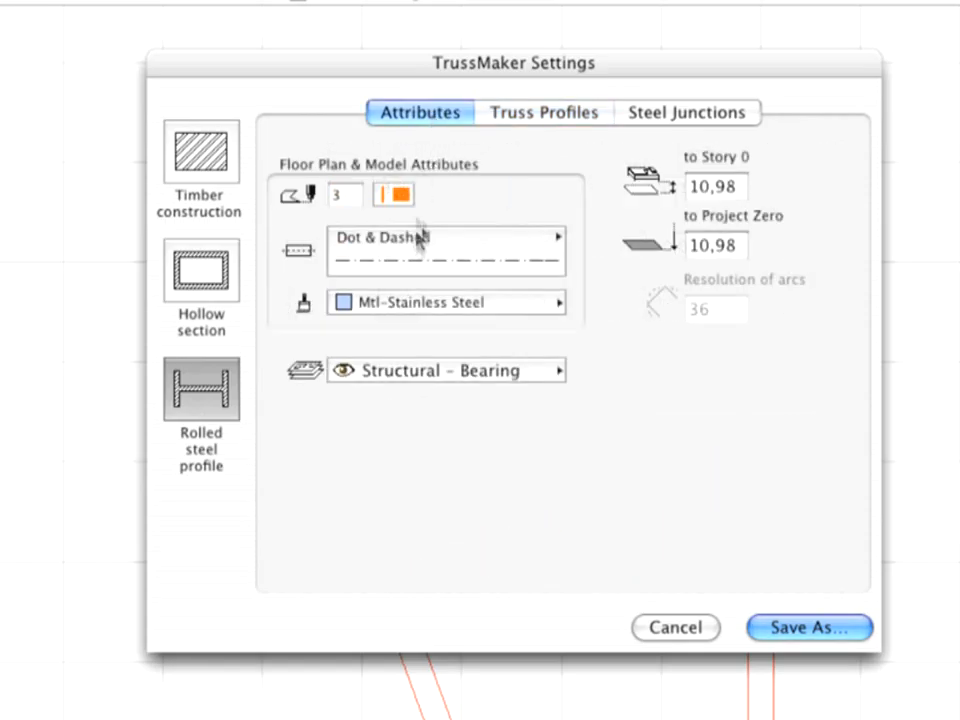
left_click(421, 315)
left_click(421, 315)
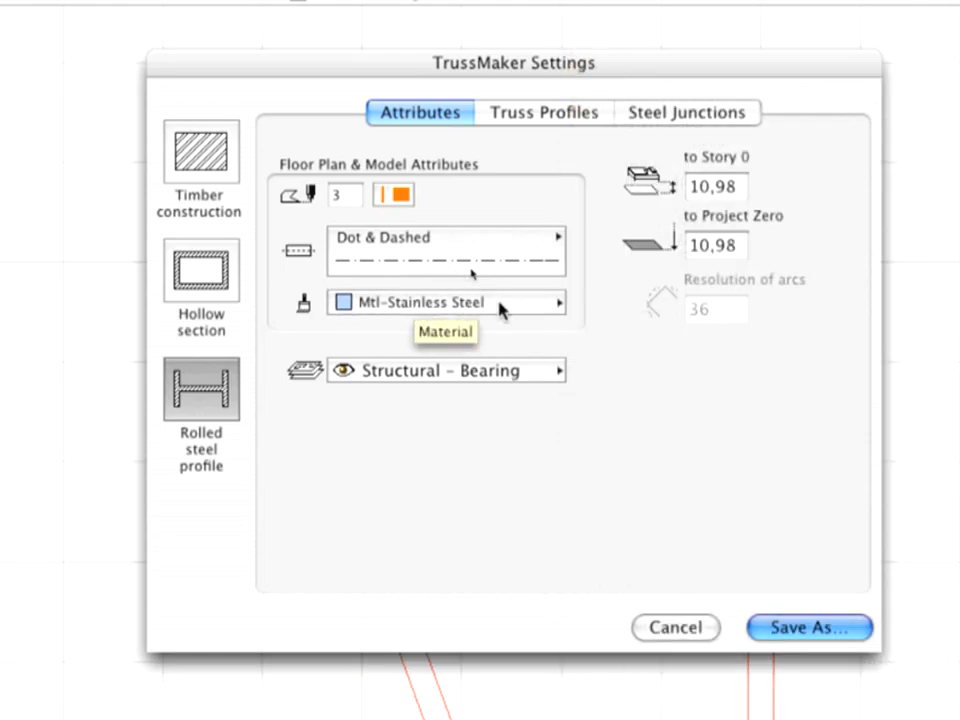
left_click(497, 371)
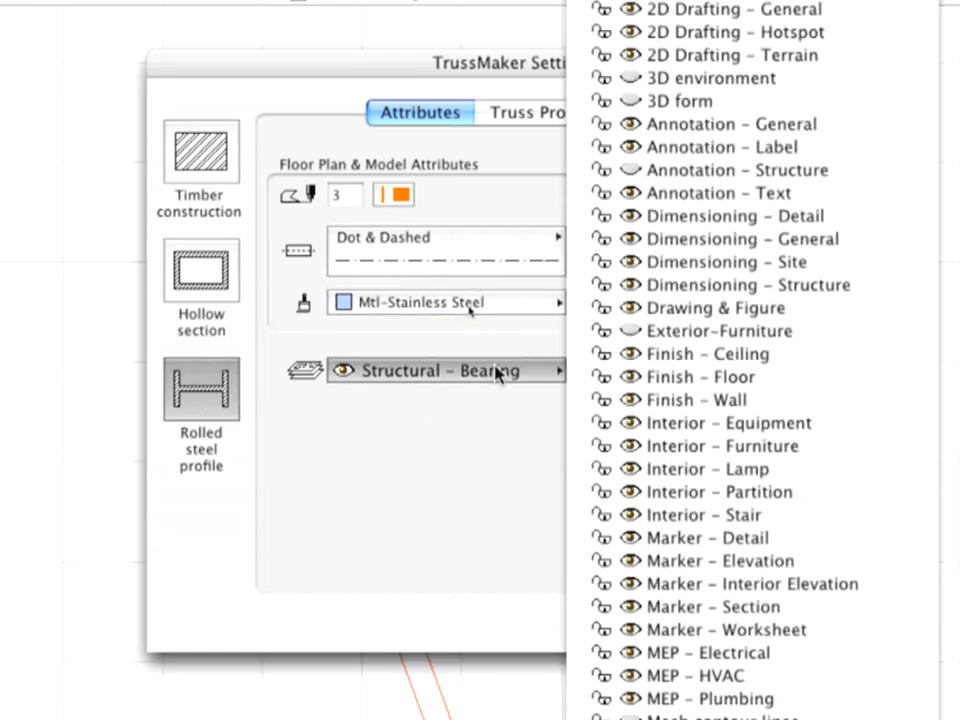
left_click(497, 371)
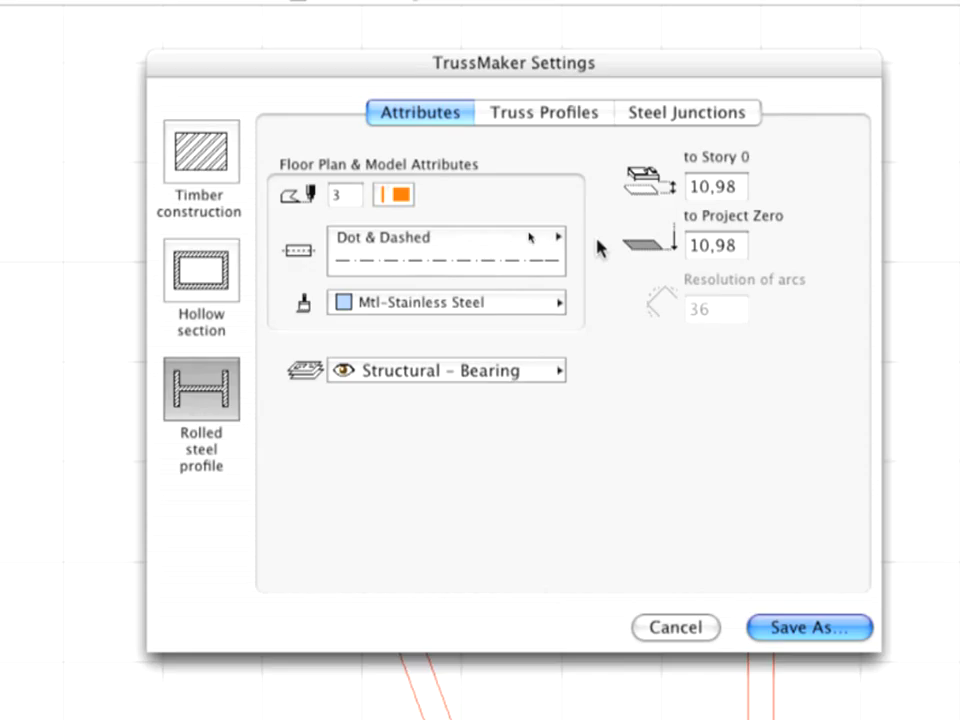
Step: Choose the double C profile for the purple pen 55 chord and check its width, height and thickness
left_click(541, 114)
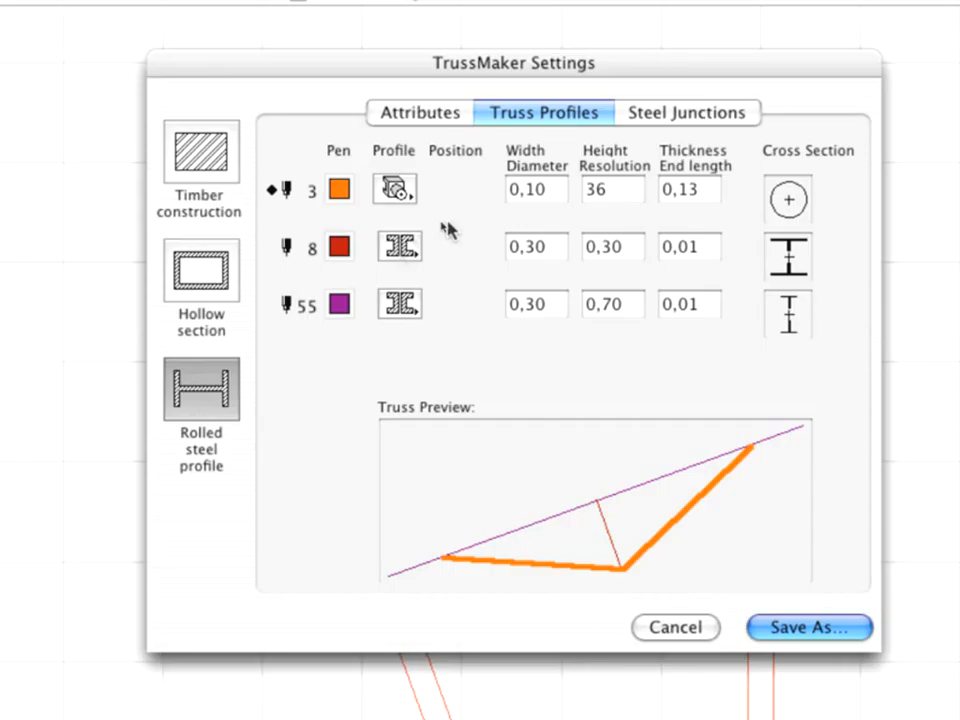
left_click(338, 306)
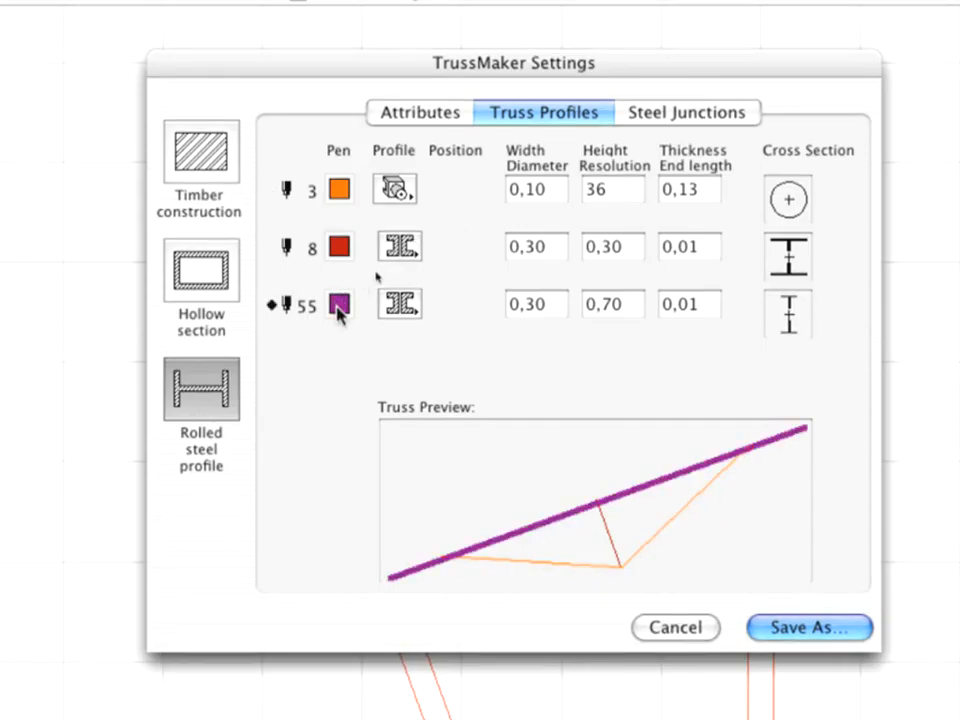
left_click(399, 305)
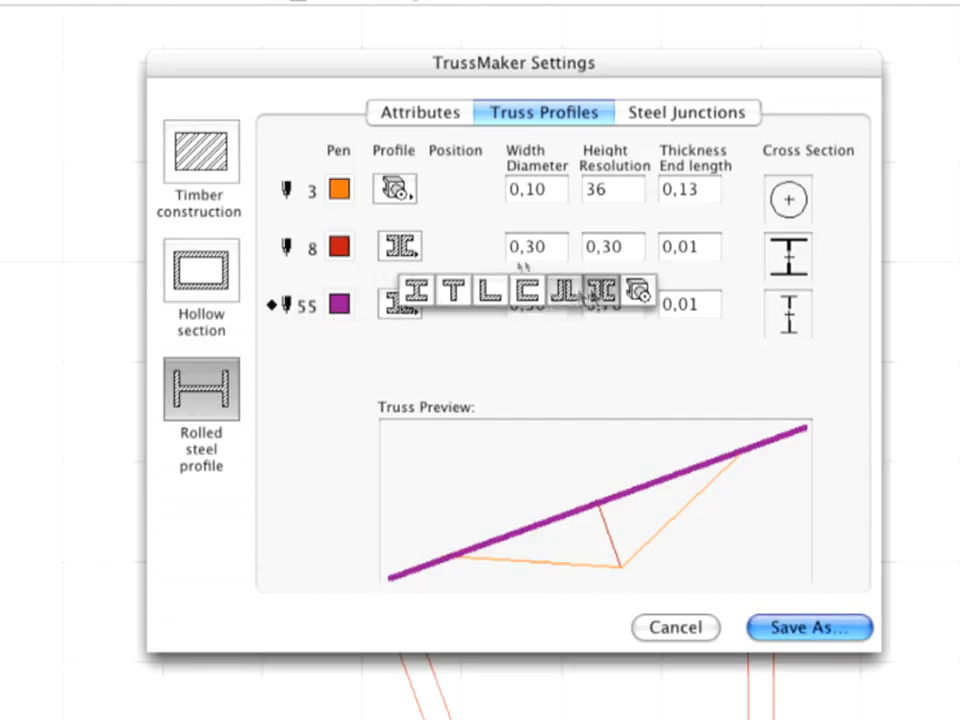
left_click(597, 293)
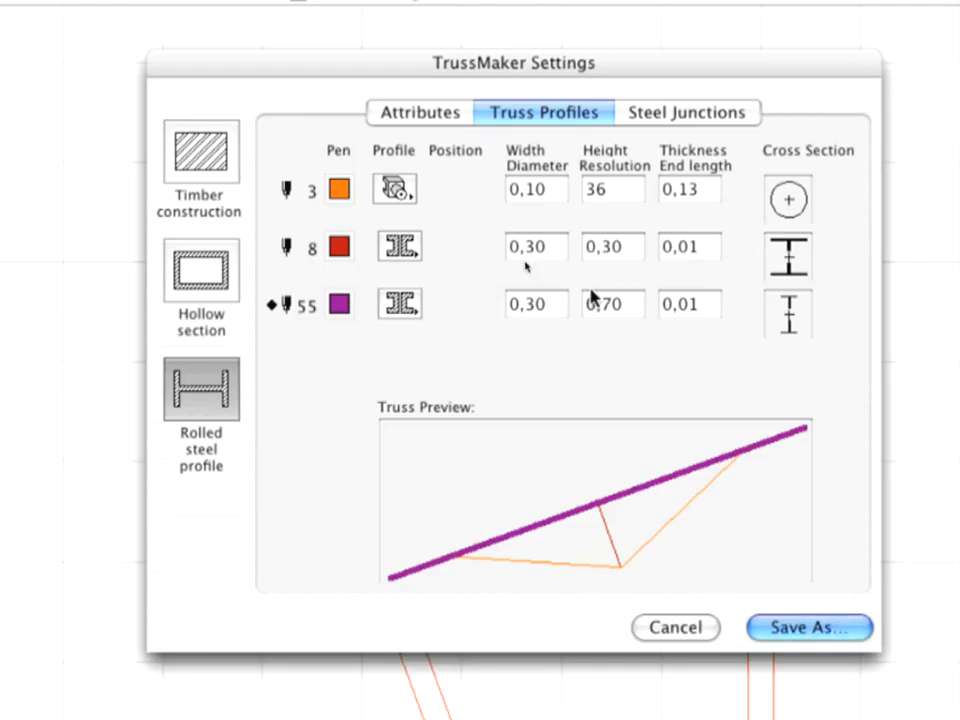
double_click(549, 306)
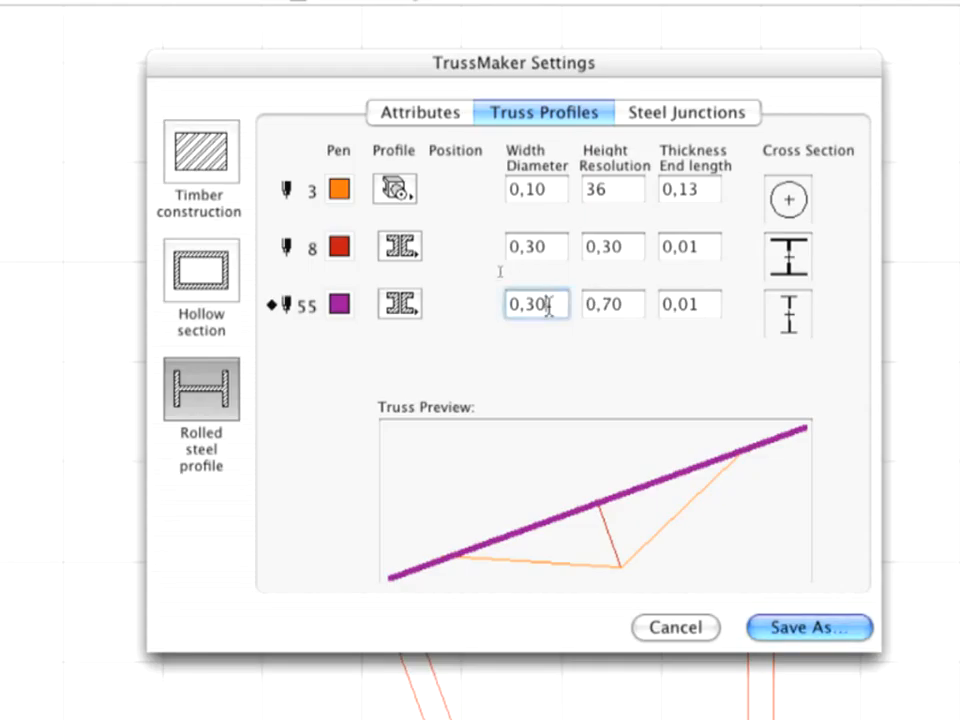
double_click(606, 305)
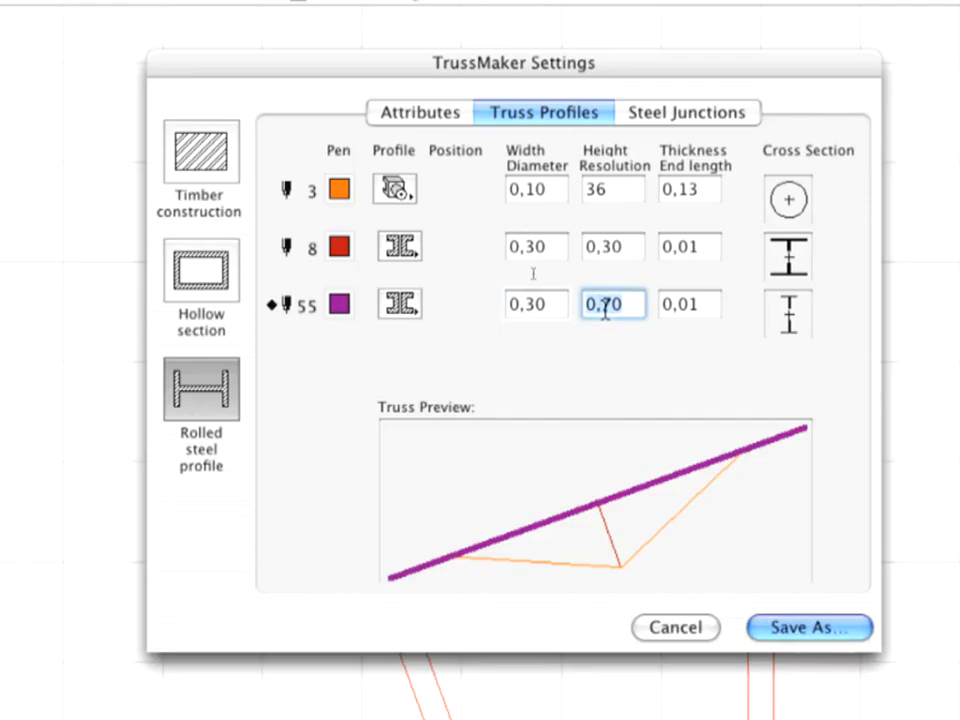
double_click(711, 306)
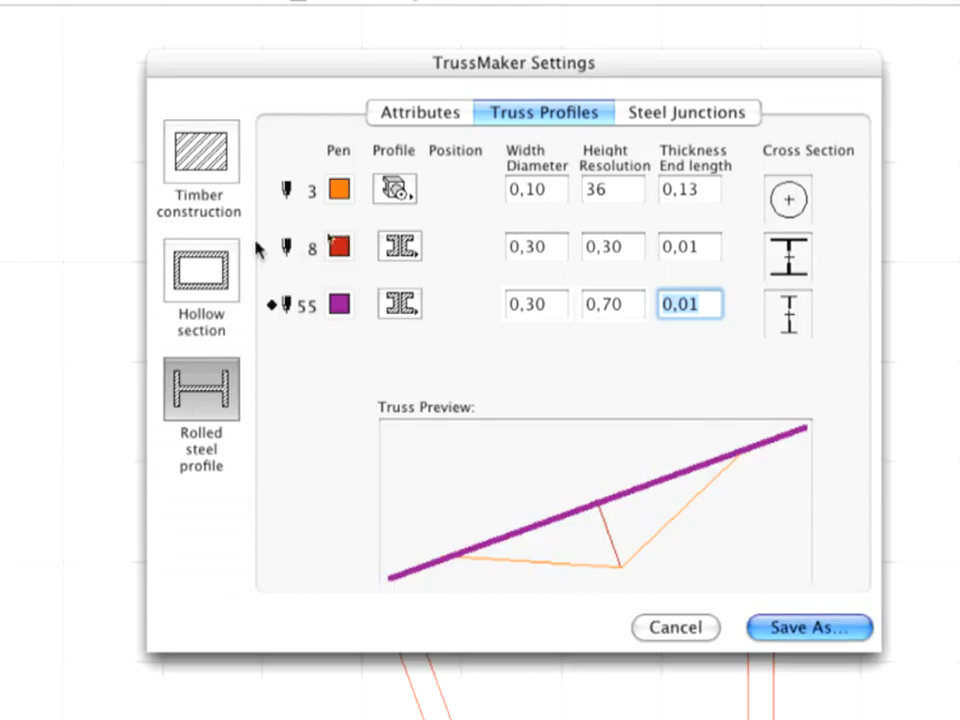
Step: Choose the double C profile for the red pen 8 strut and check its width, height and thickness
left_click_drag(315, 250, 420, 258)
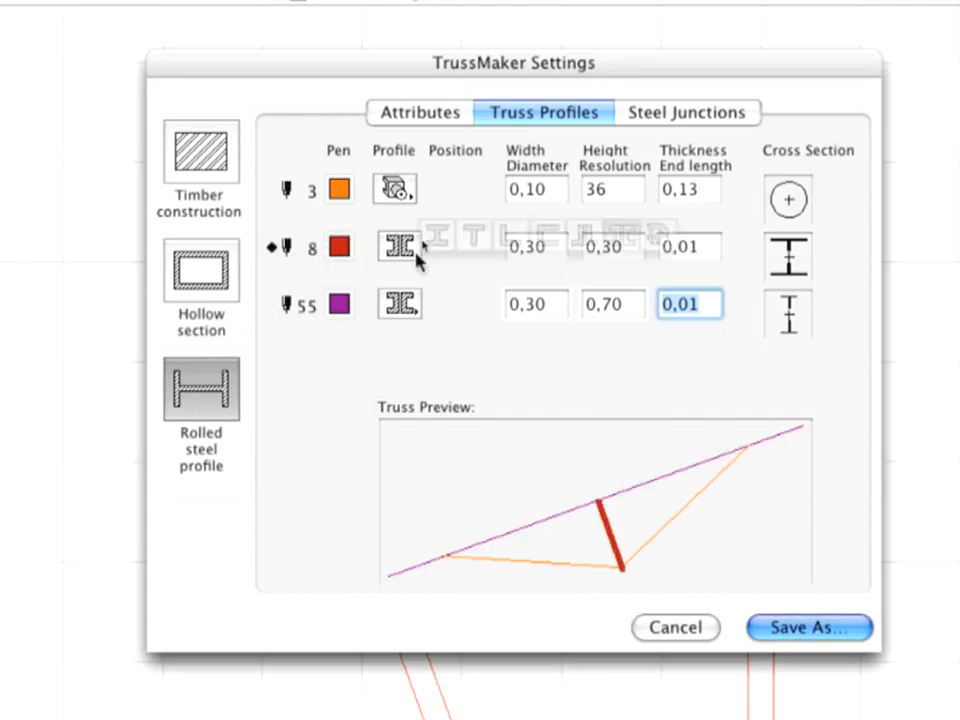
left_click_drag(617, 257, 617, 257)
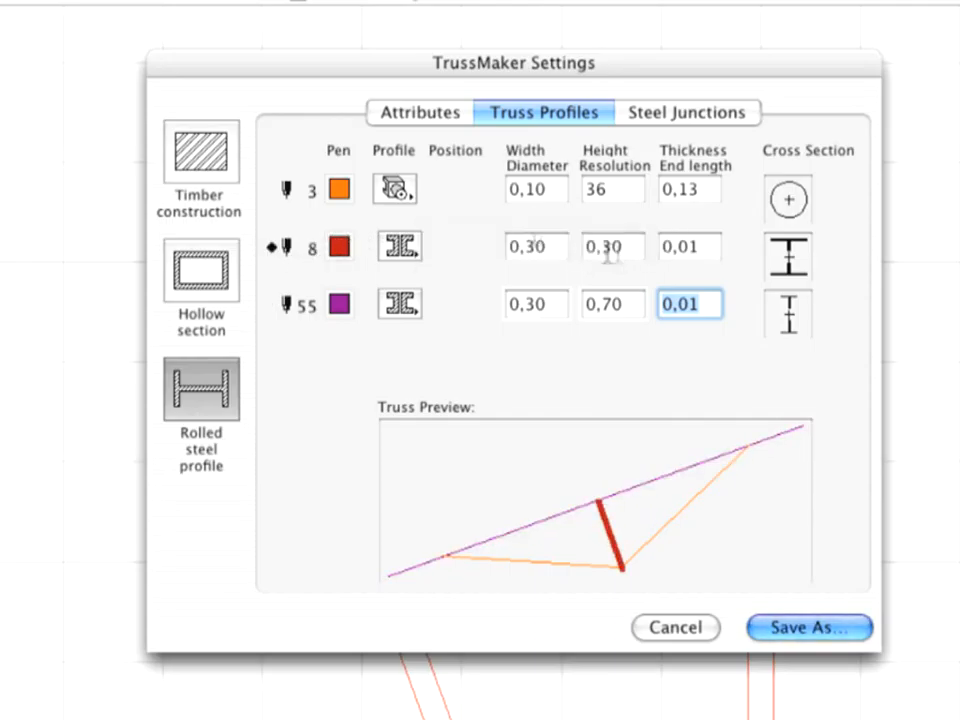
left_click(513, 246)
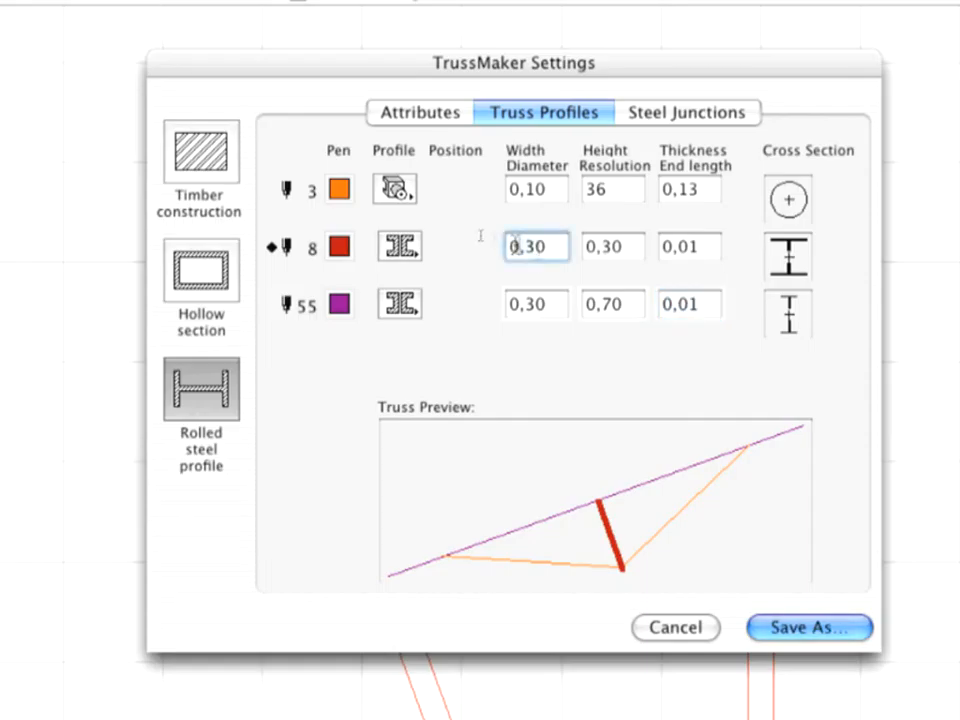
left_click(612, 246)
key("Tab")
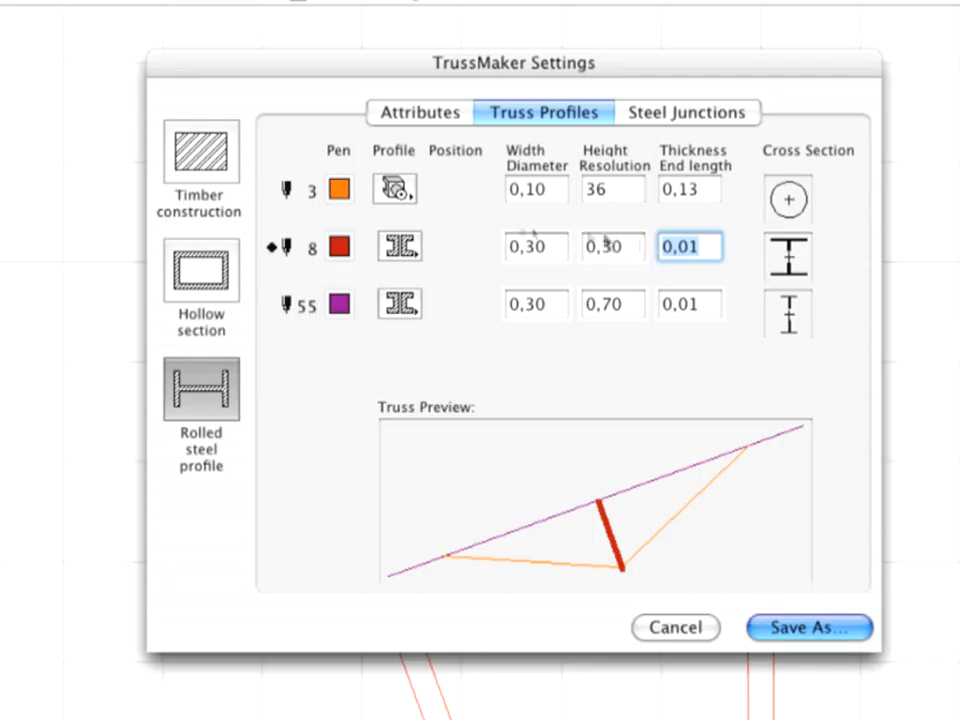
Step: Choose the round rod profile for the orange pen 3 tension members and check its end length
left_click(409, 196)
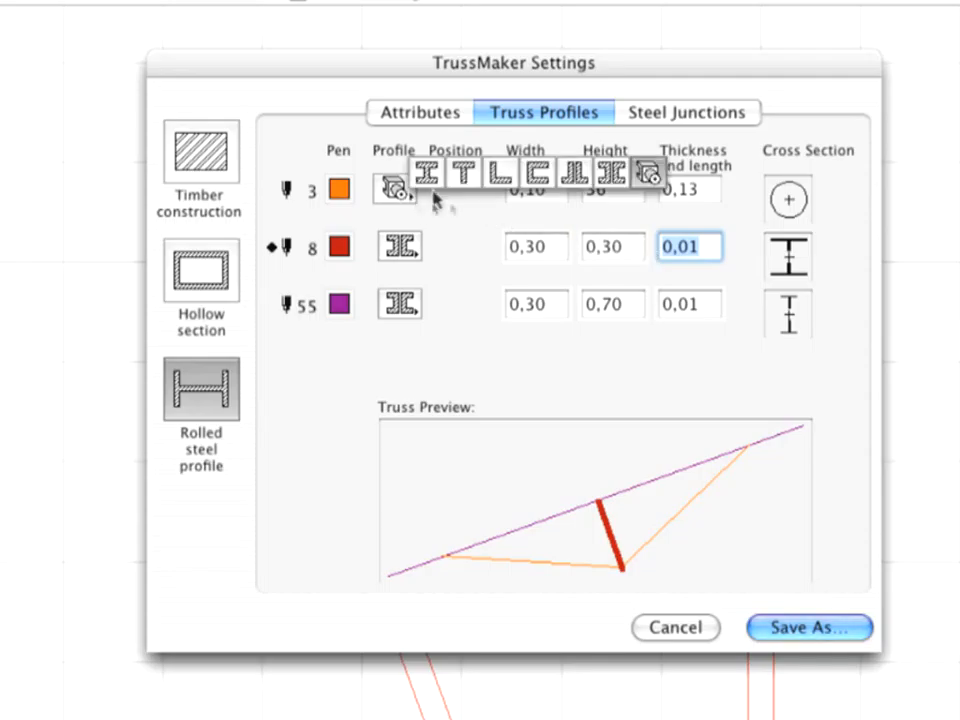
left_click(643, 183)
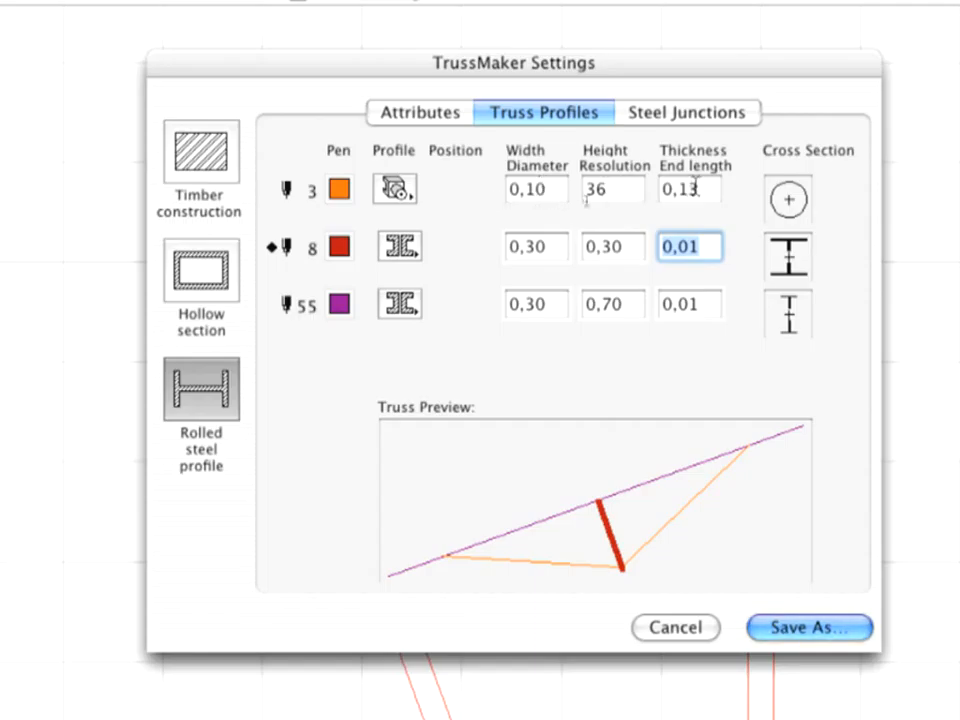
left_click(690, 189)
Step: Set the truss's steel junctions to be made with junction plates
left_click(716, 115)
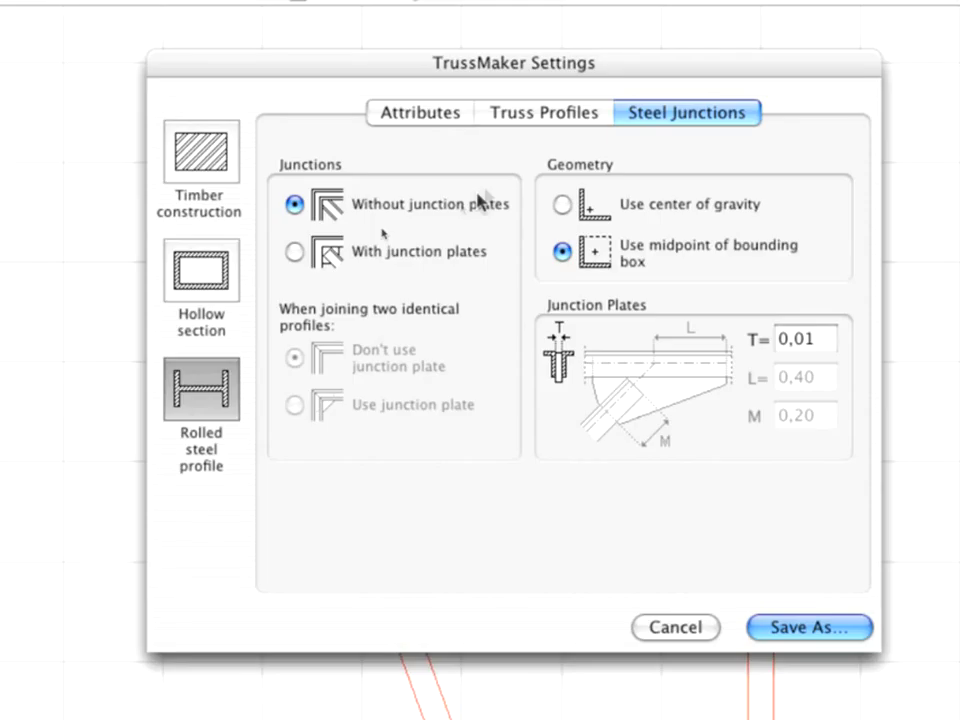
left_click(294, 253)
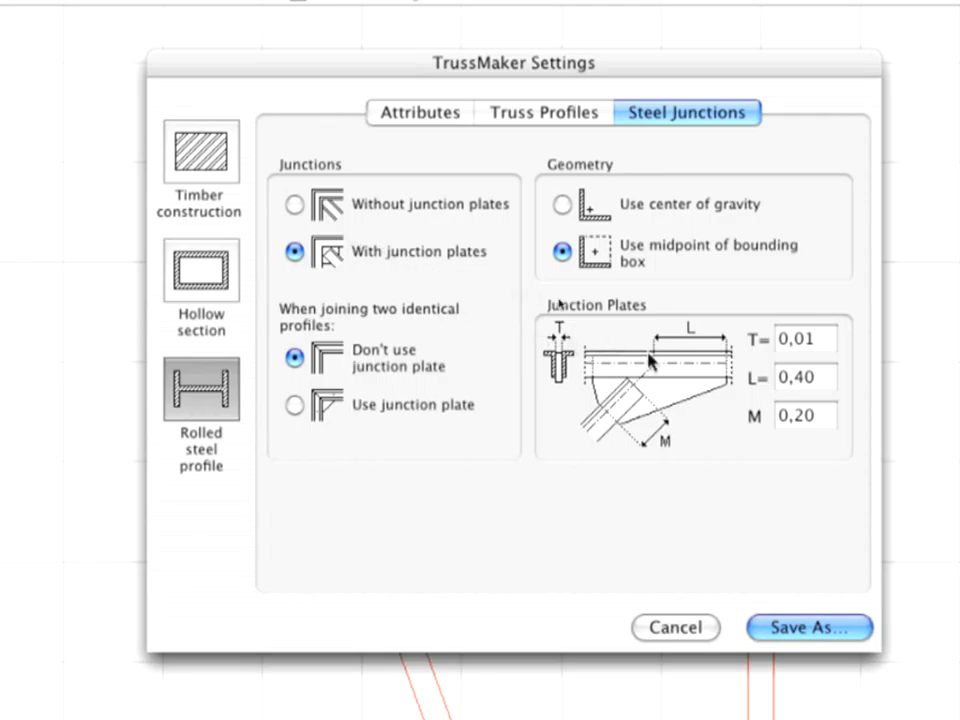
Step: Save the truss as "Post-tensioned truss2.gsm" in the Advanced Modeling Library and acknowledge its creation on the floor plan
left_click(829, 628)
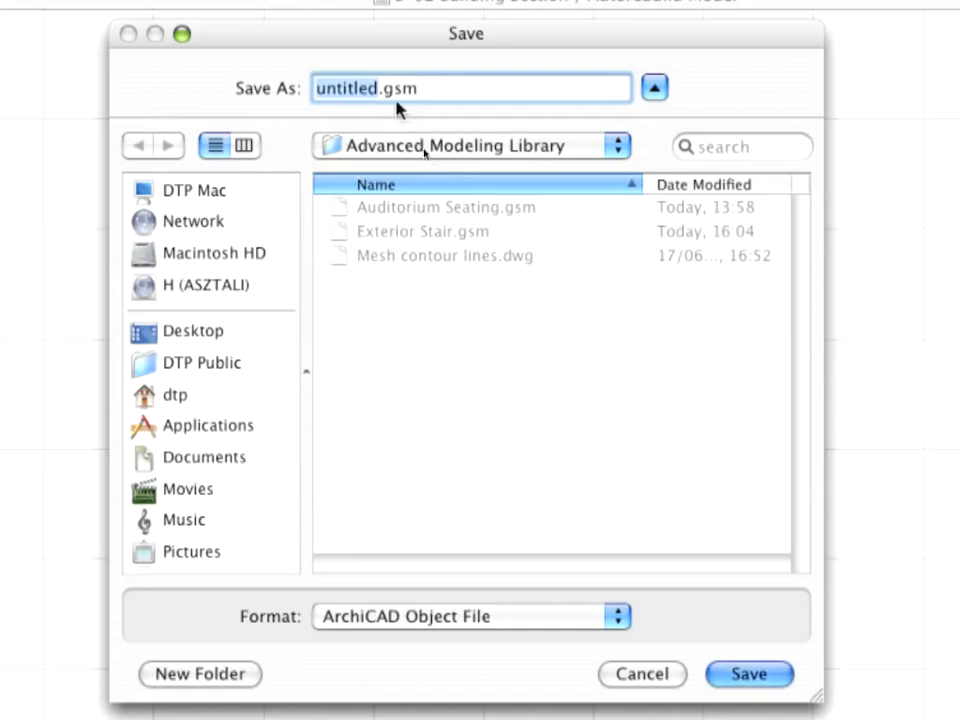
type("Po")
type("st-t")
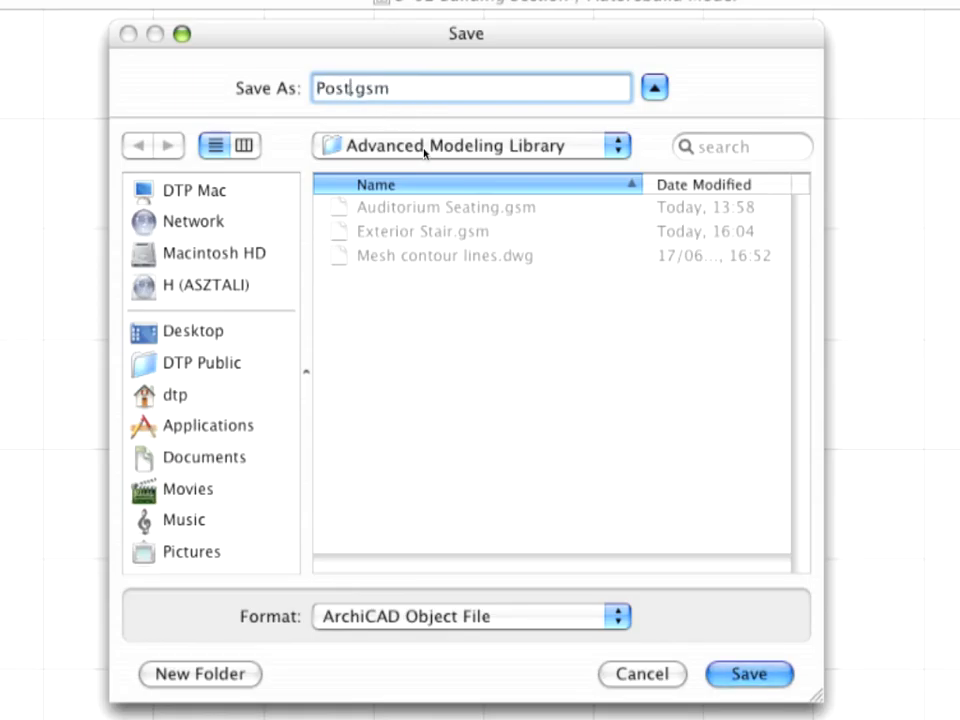
type("ensioned")
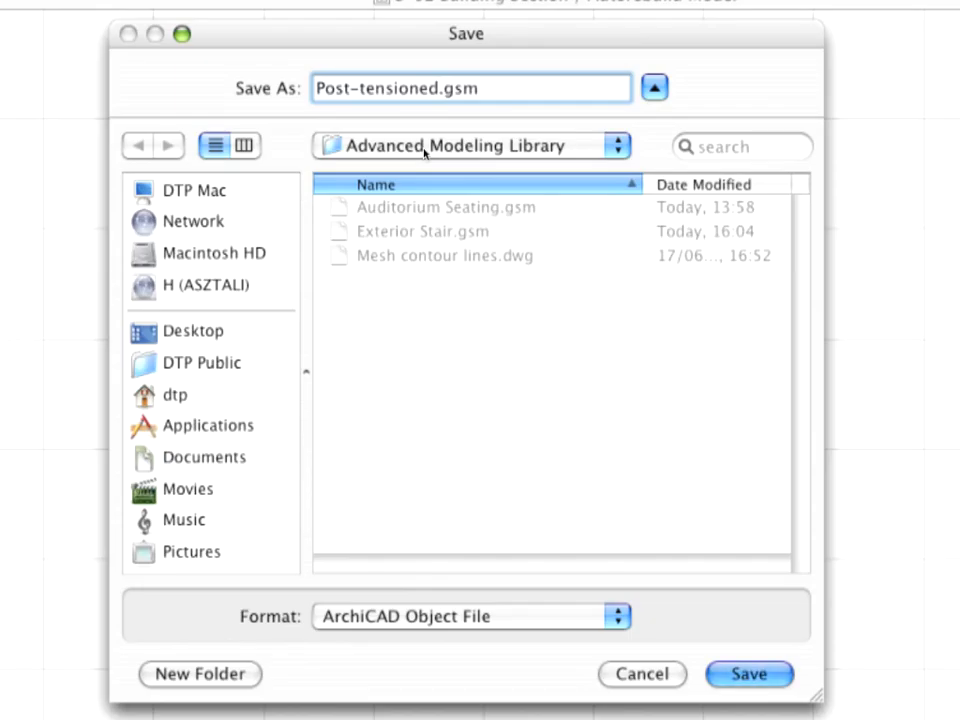
type(" trus")
type("ss")
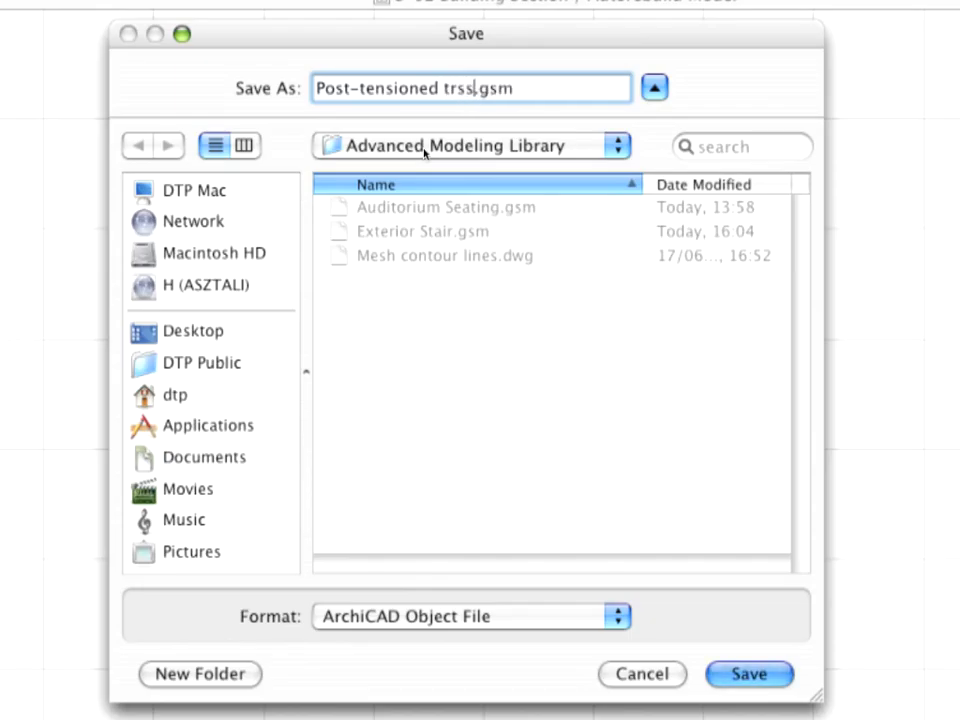
key("BackSpace")
key("BackSpace")
type("uss2")
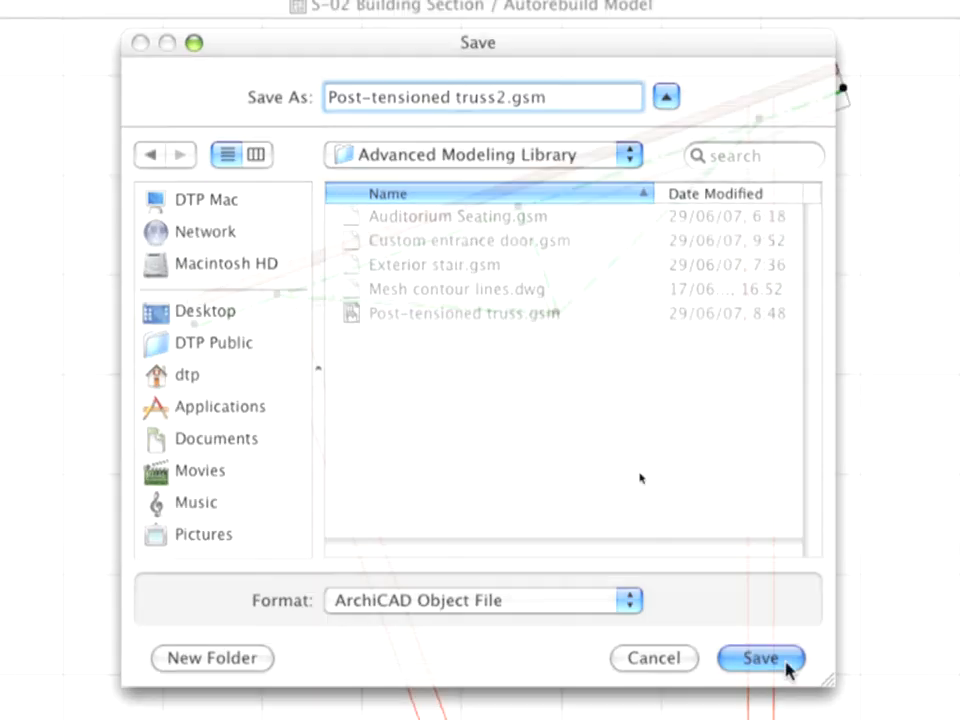
left_click(786, 669)
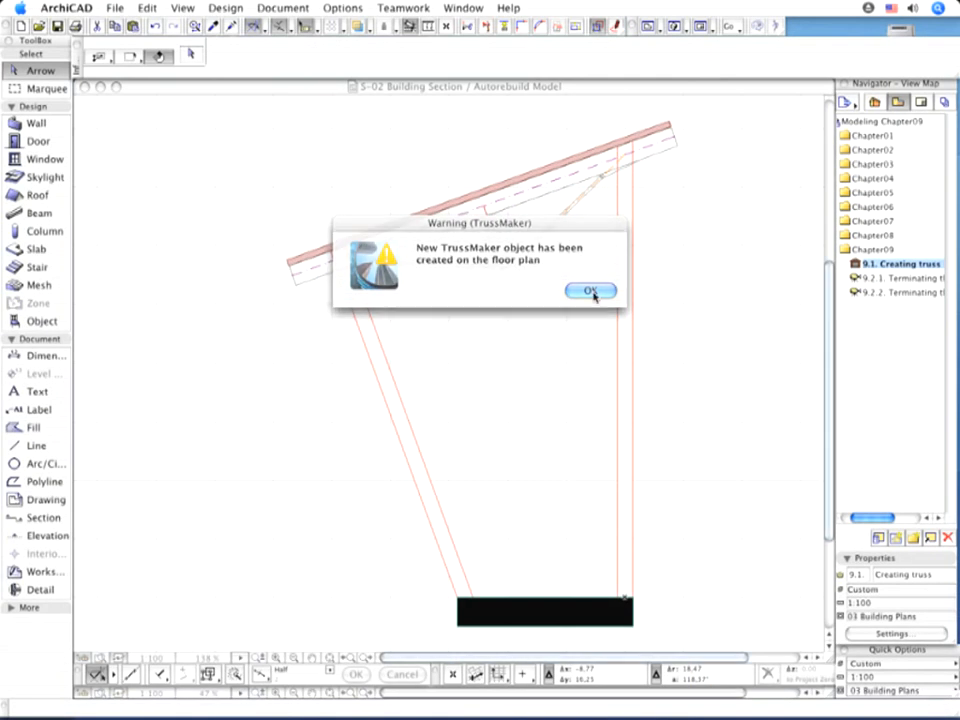
left_click(593, 292)
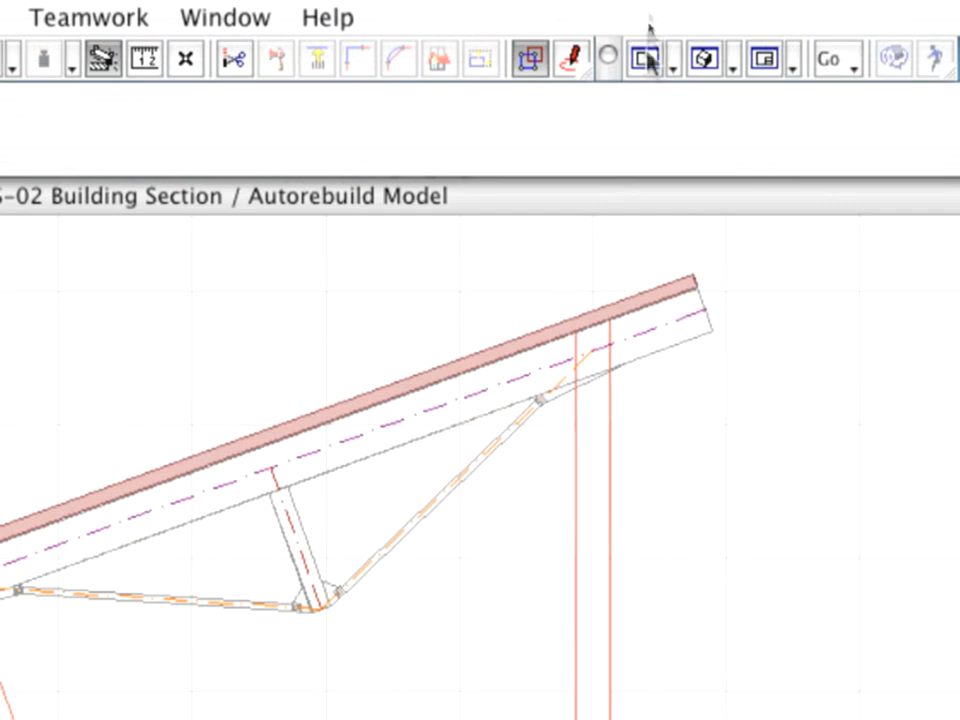
Step: Show the floor plan and move the post-tensioned truss from the section line onto grid line D
left_click(647, 61)
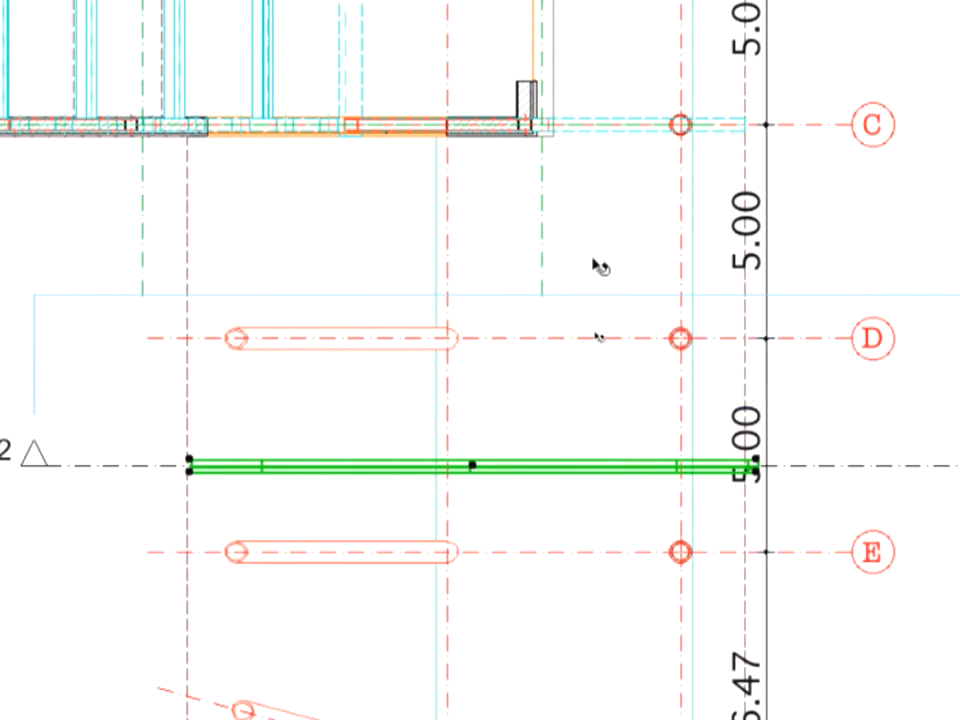
left_click(476, 467)
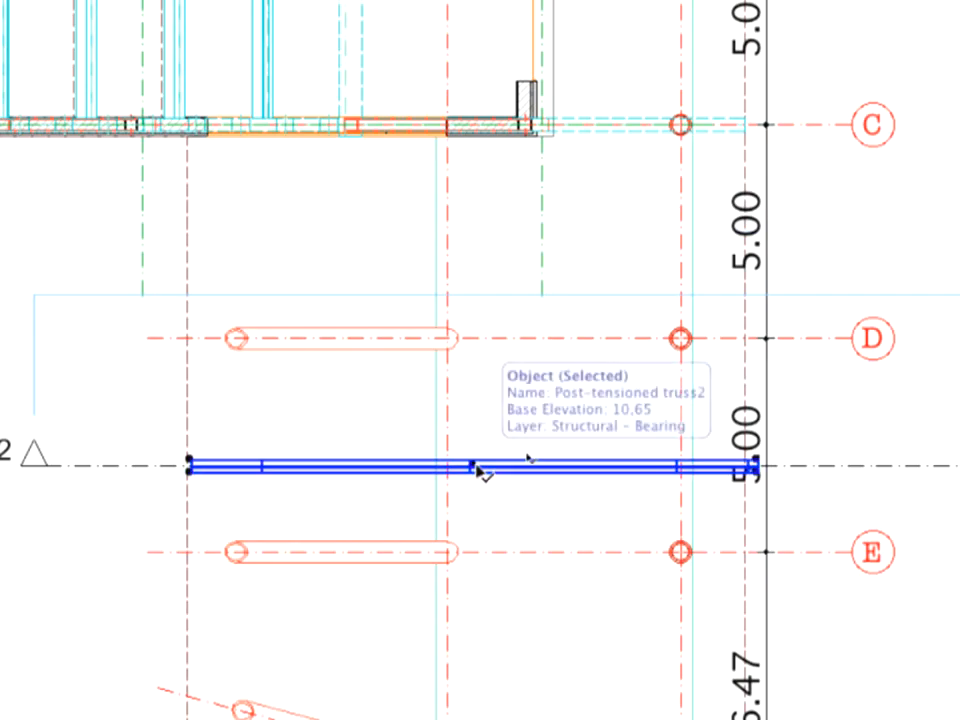
left_click(476, 467)
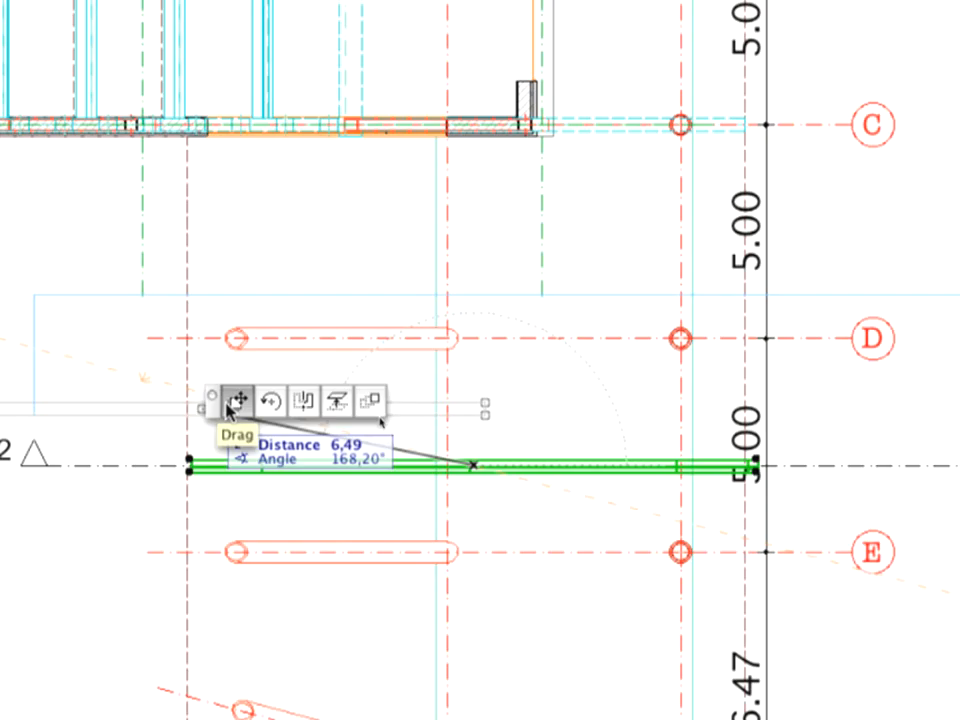
left_click(474, 342)
Step: Open the 3D view of Chapter09 and stretch the vertical column at the truss to the height of the farthest column's top
double_click(853, 257)
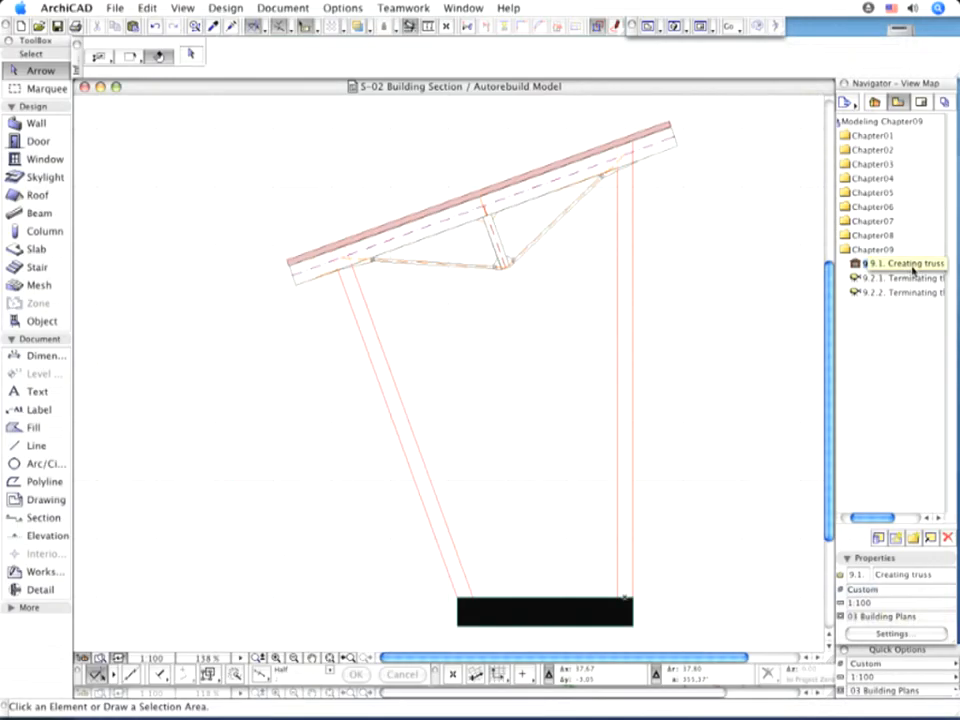
left_click(481, 215)
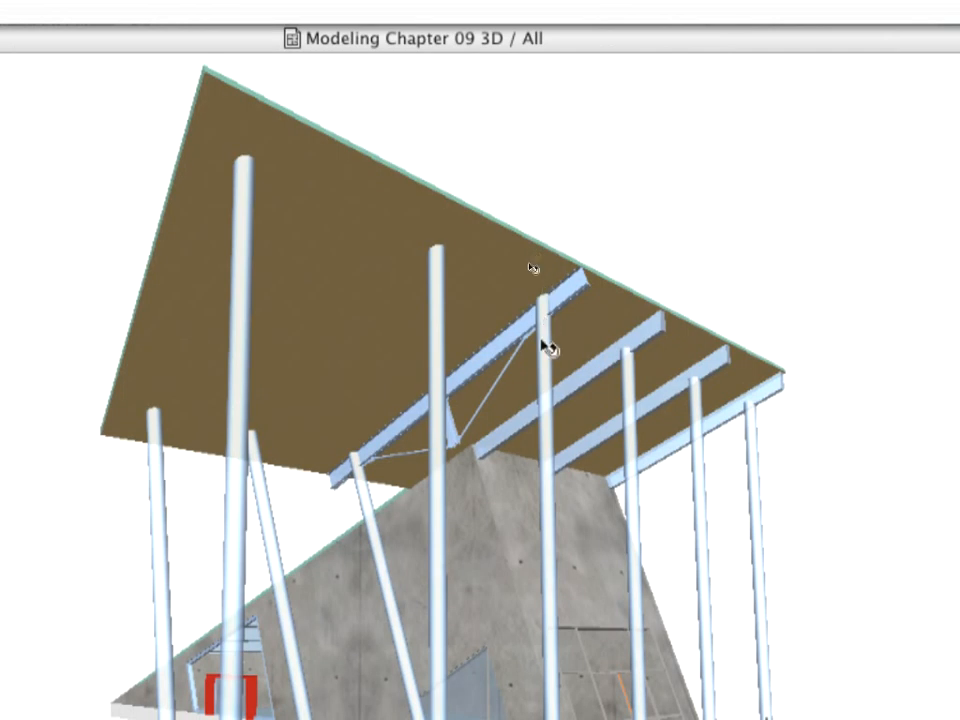
left_click(541, 341)
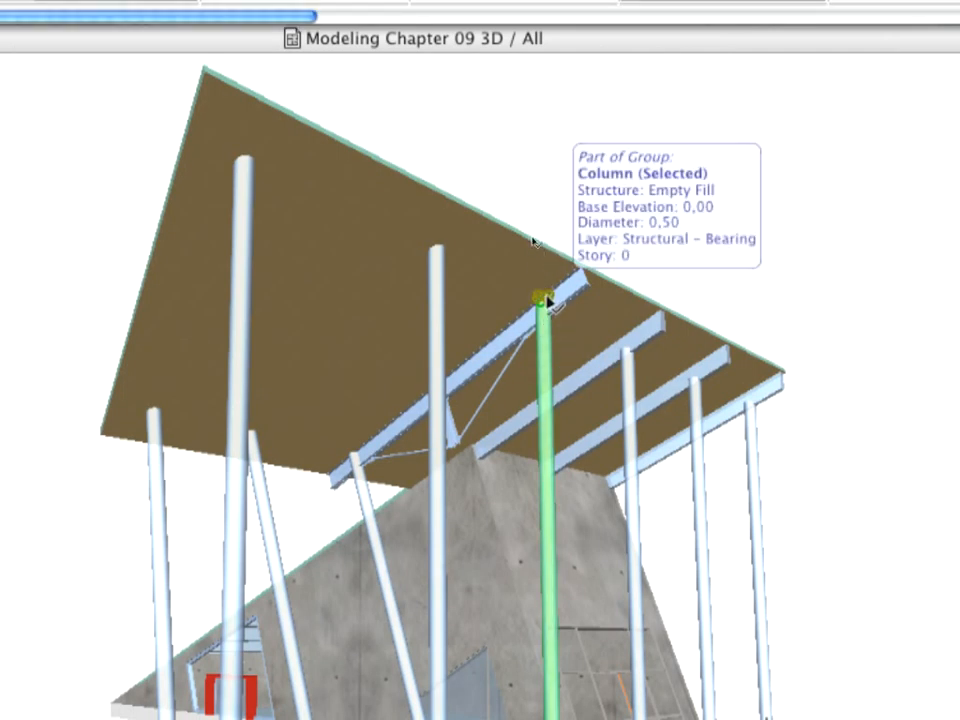
left_click(546, 297)
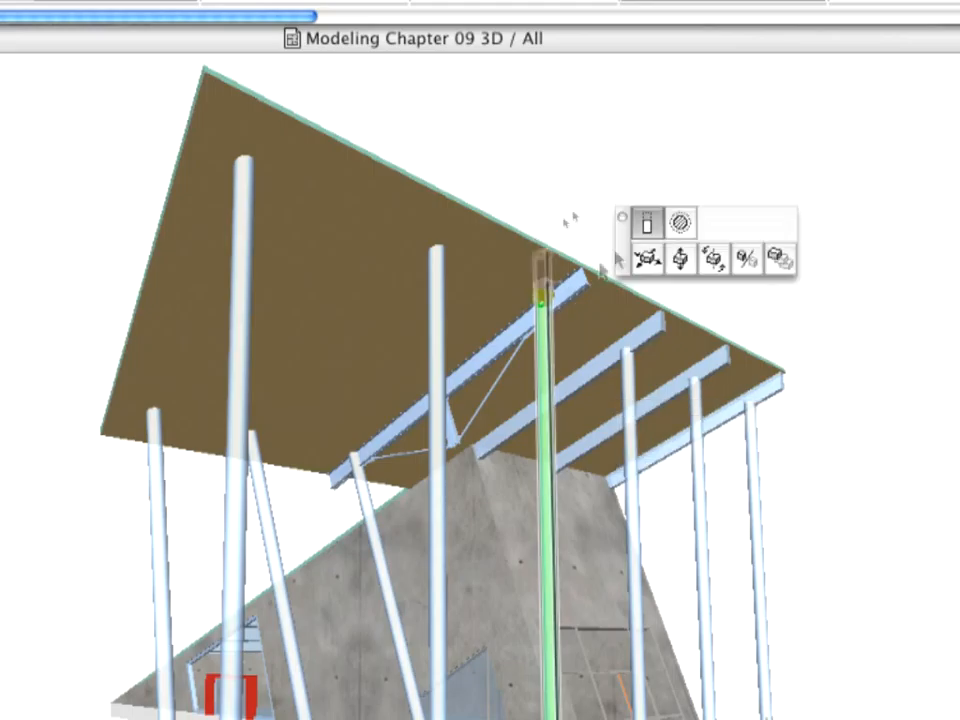
left_click(646, 236)
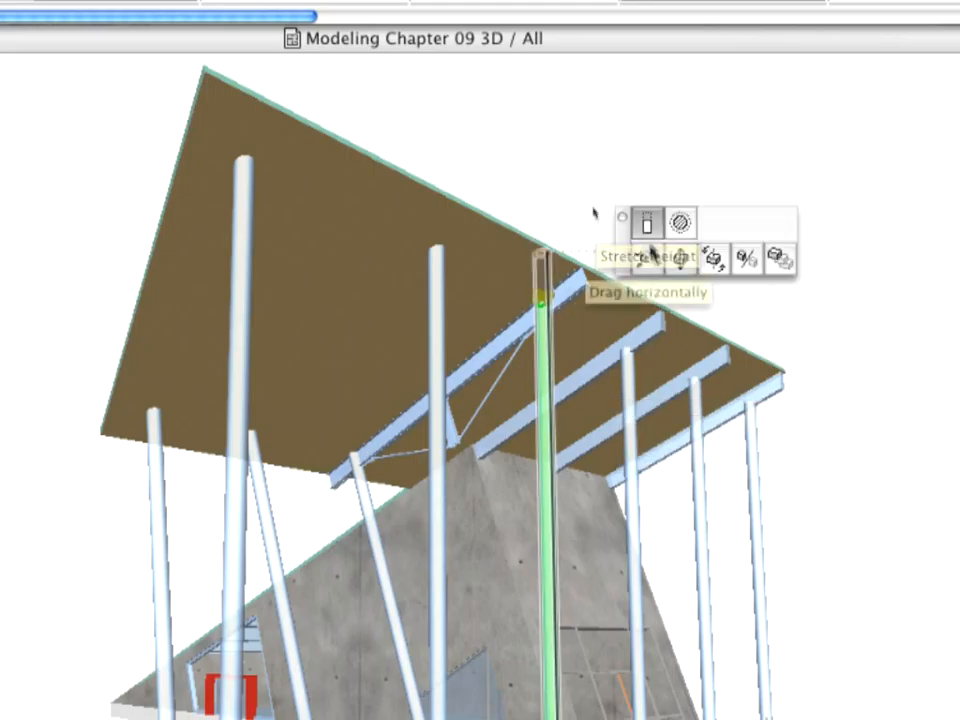
left_click(748, 400)
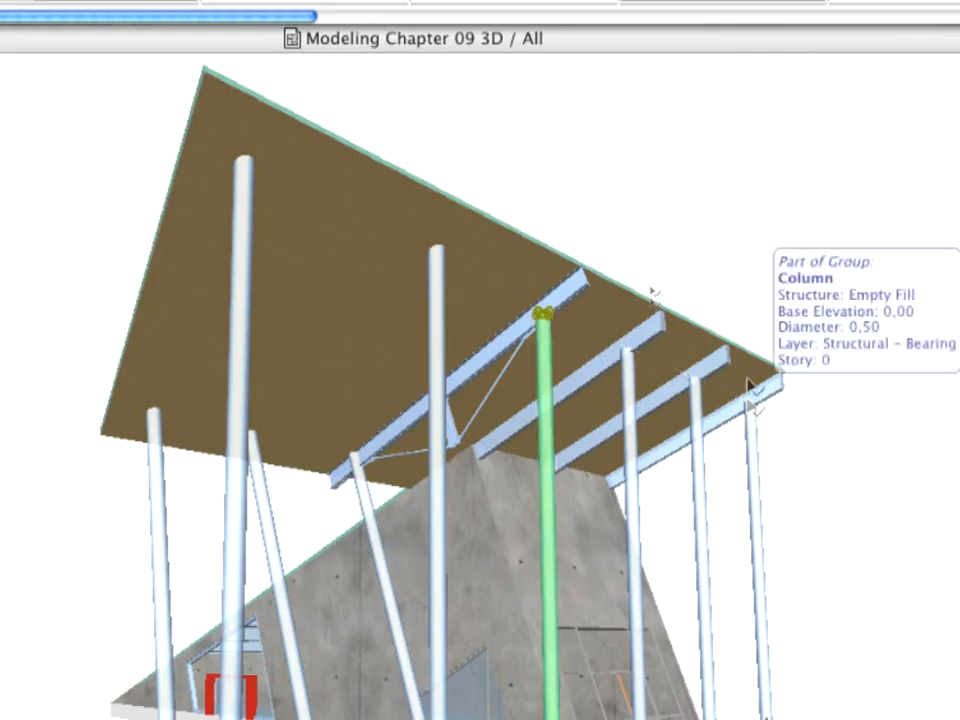
left_click(745, 310)
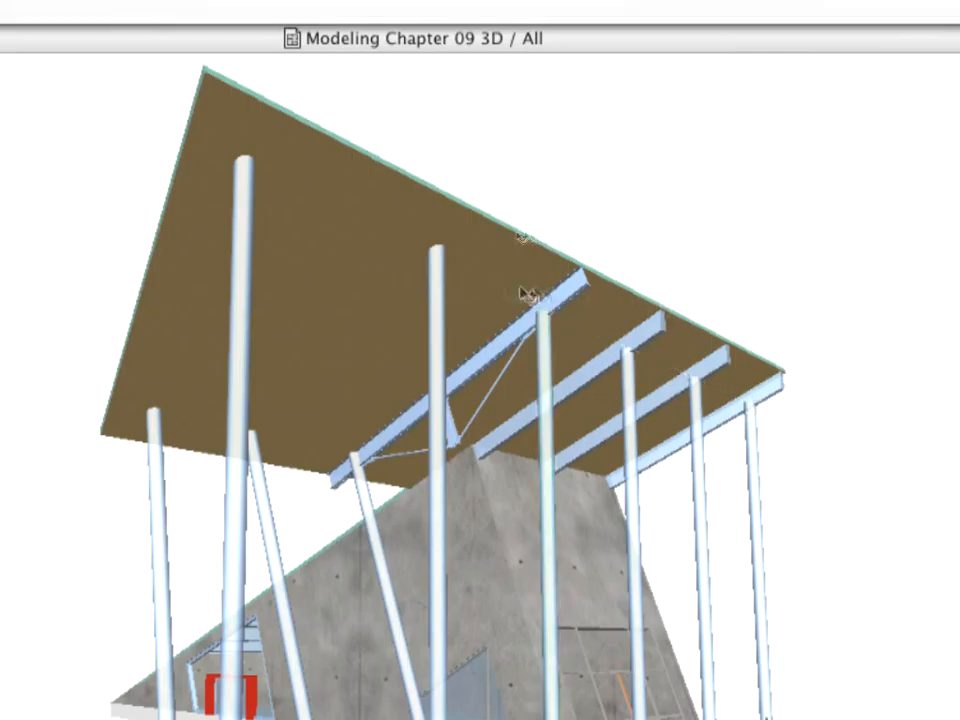
Step: Stretch the two remaining tall vertical columns, on grid lines E and F, to the height of the farthest column's top
double_click(437, 248)
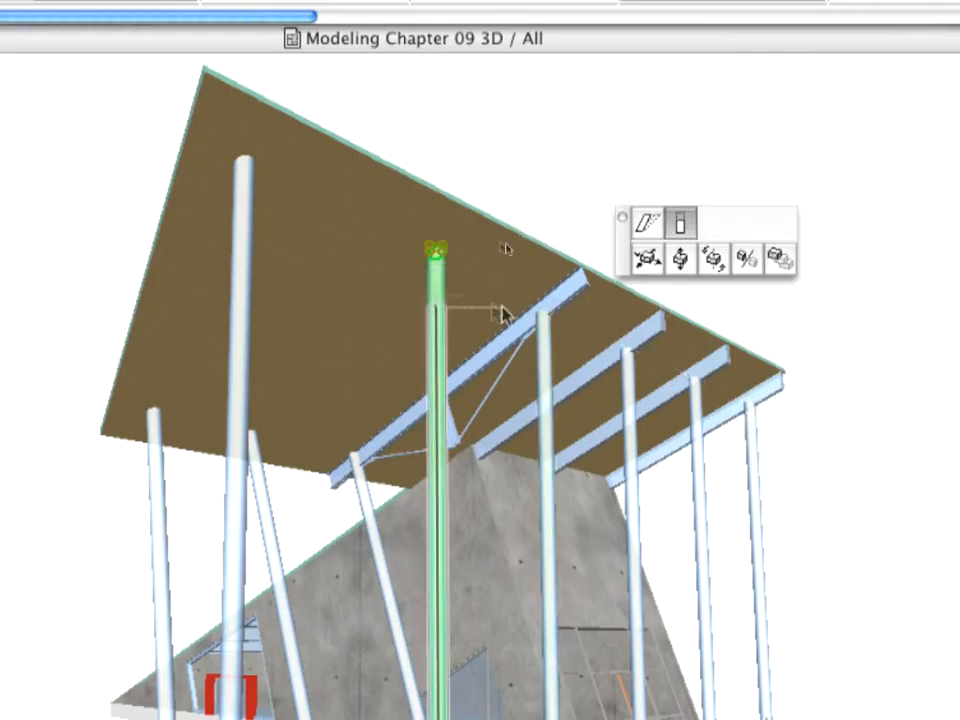
left_click(748, 406)
double_click(244, 163)
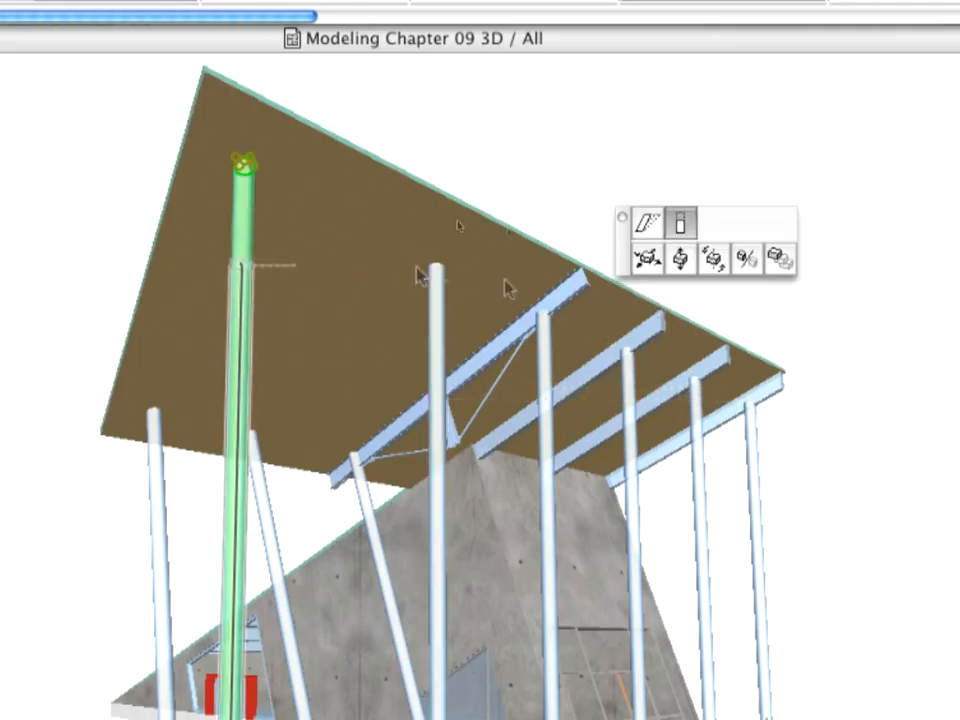
left_click(748, 406)
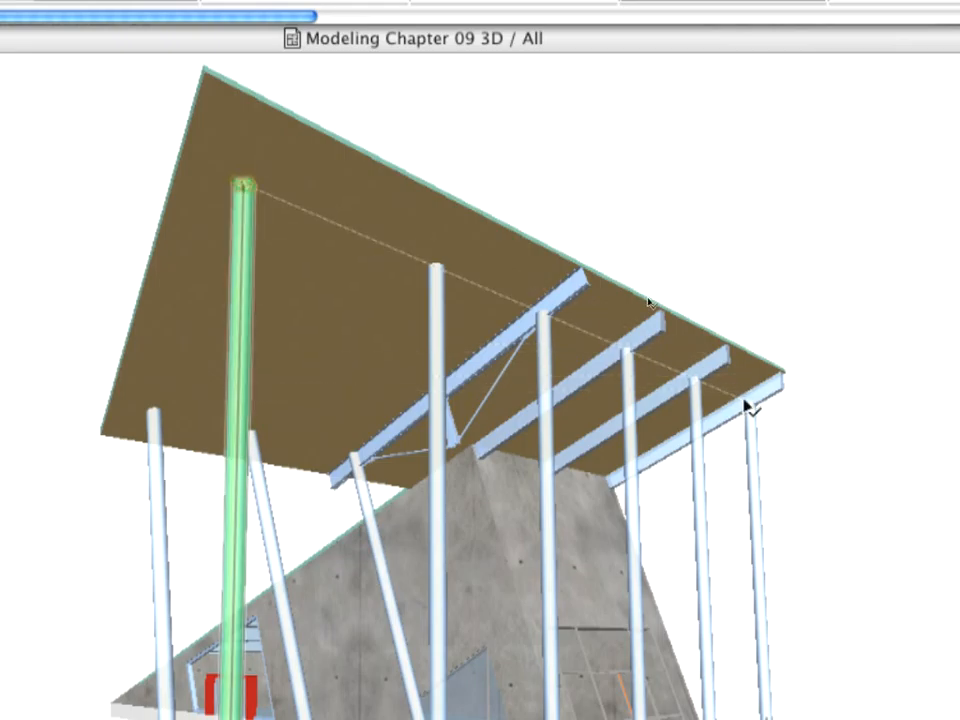
left_click(726, 273)
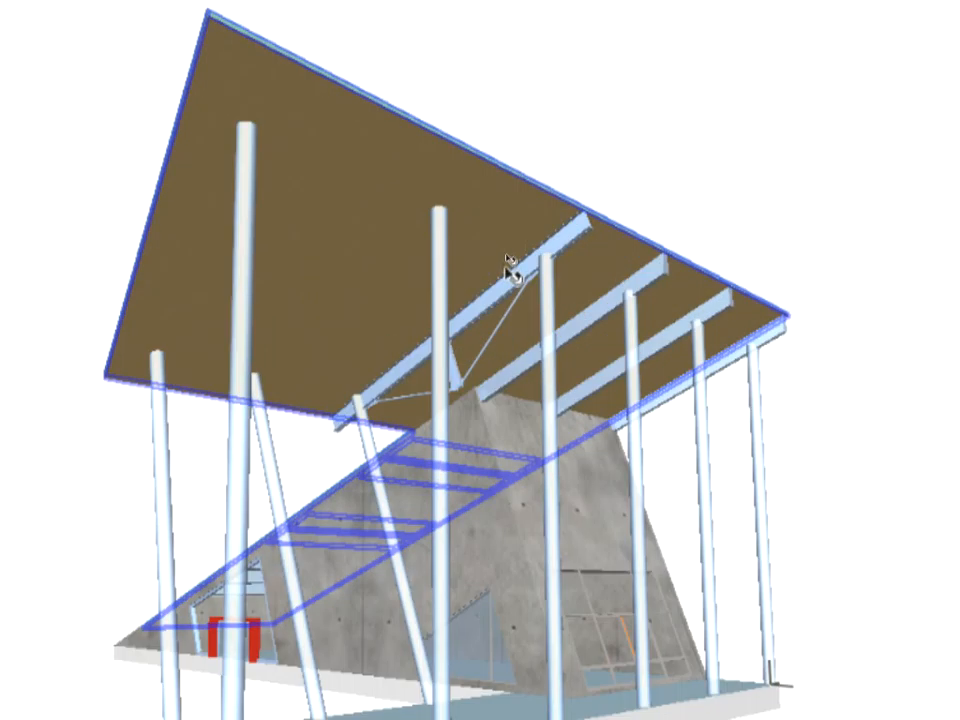
Step: Multiply the truss by dragging 2 incremental copies, spaced 5.00 from column base to column base towards the open end of the roof
left_click(511, 258)
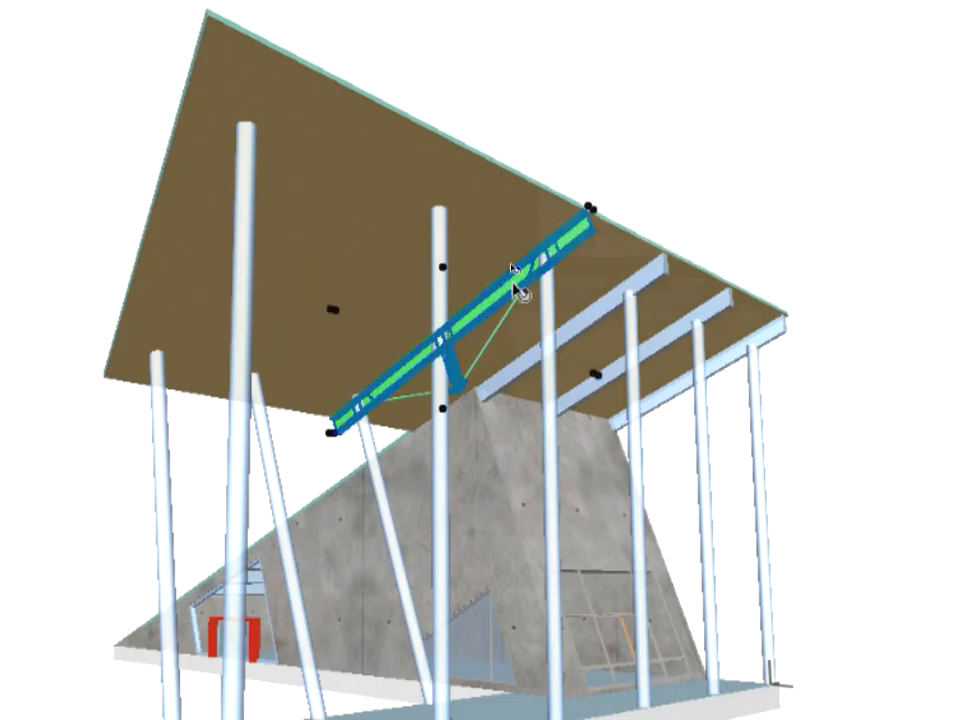
right_click(516, 286)
mouse_move(553, 401)
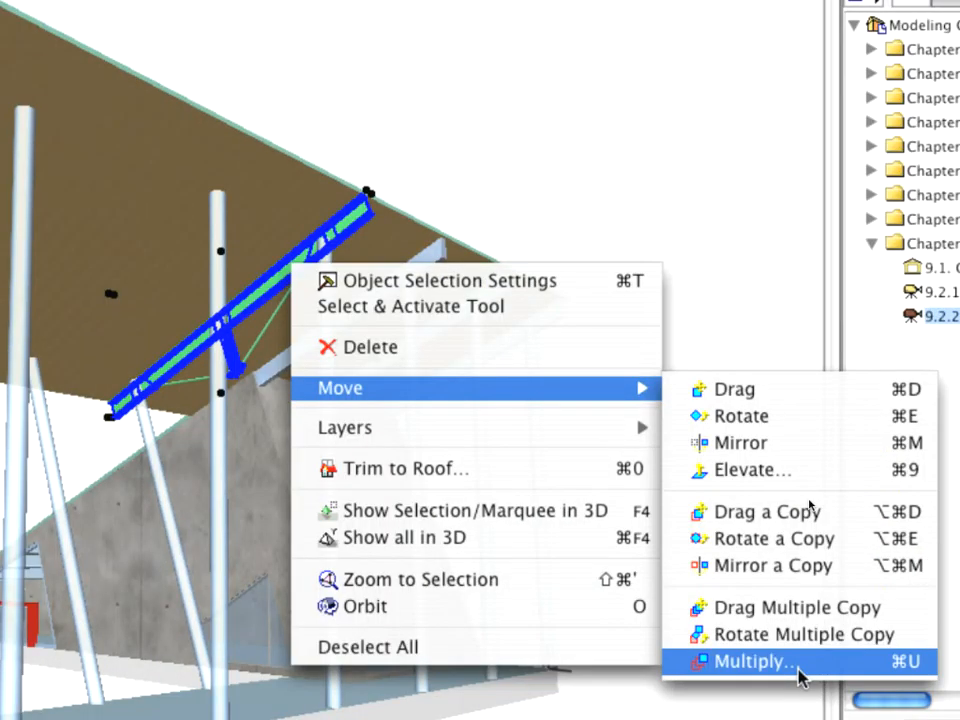
left_click(799, 666)
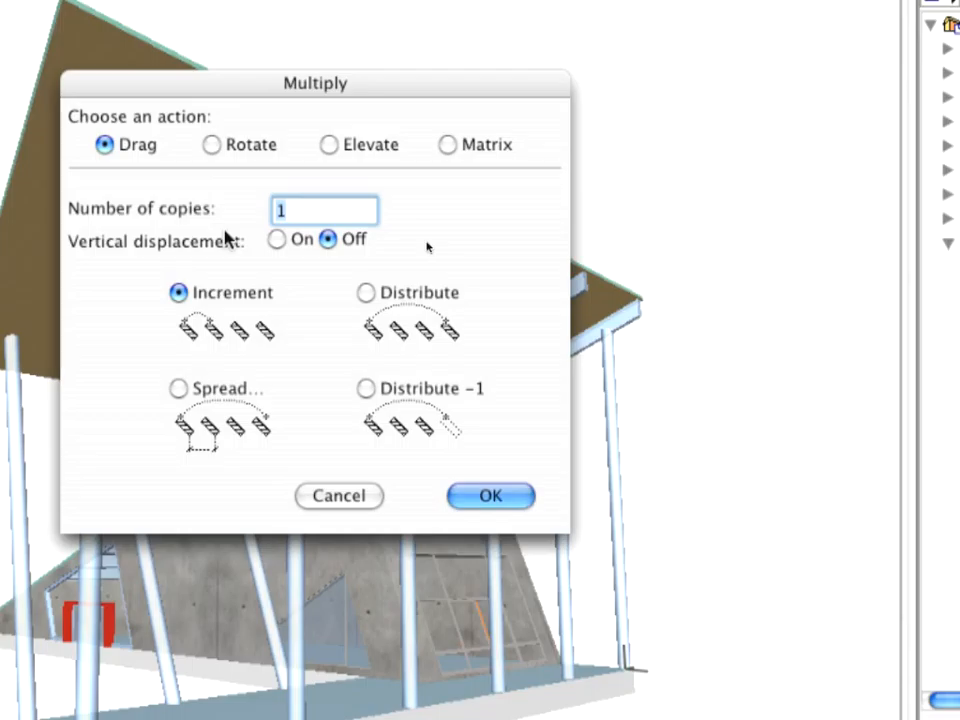
type("2")
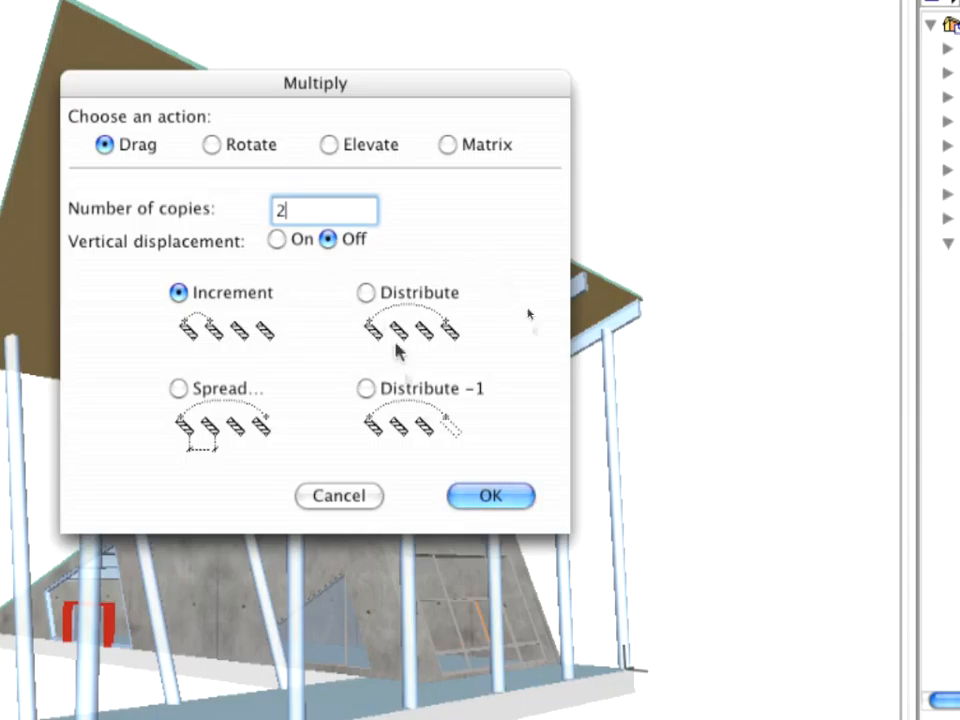
key("Return")
left_click(416, 661)
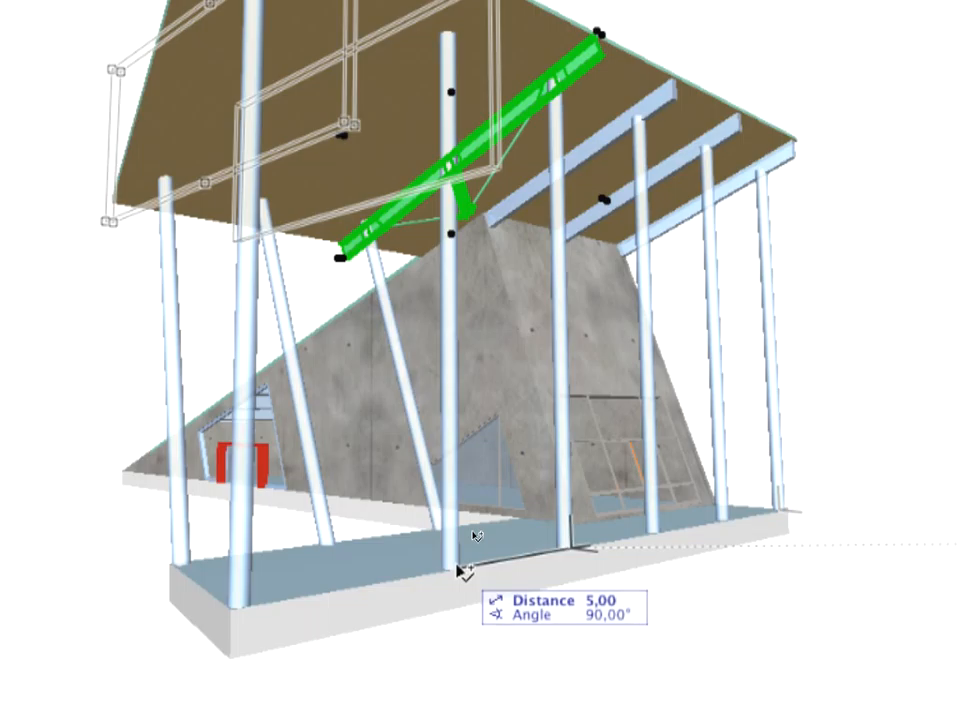
left_click(463, 570)
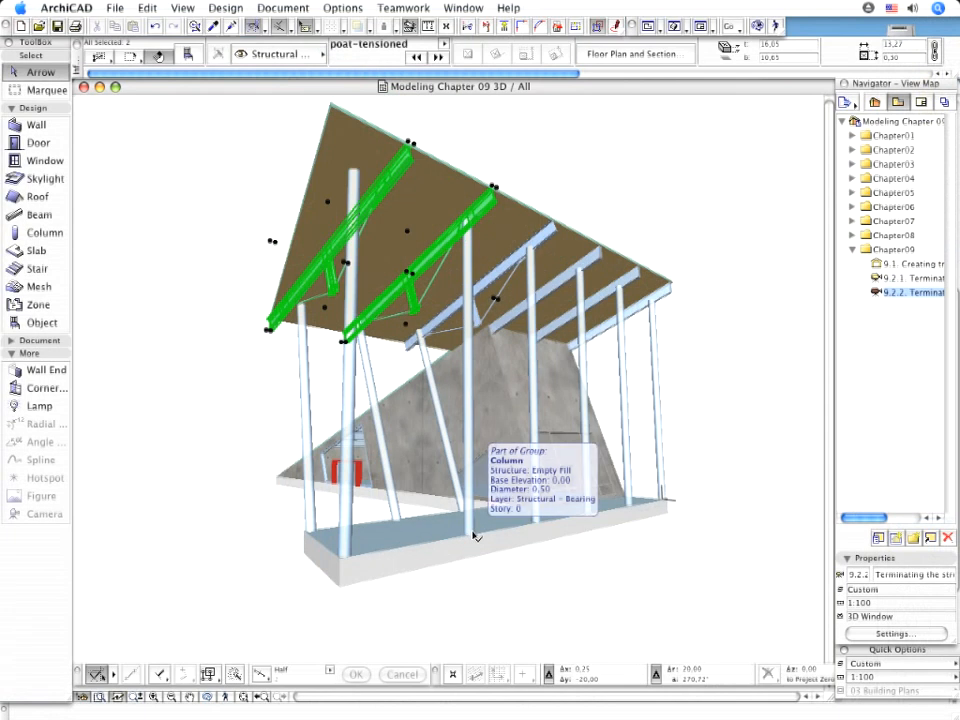
left_click(238, 490)
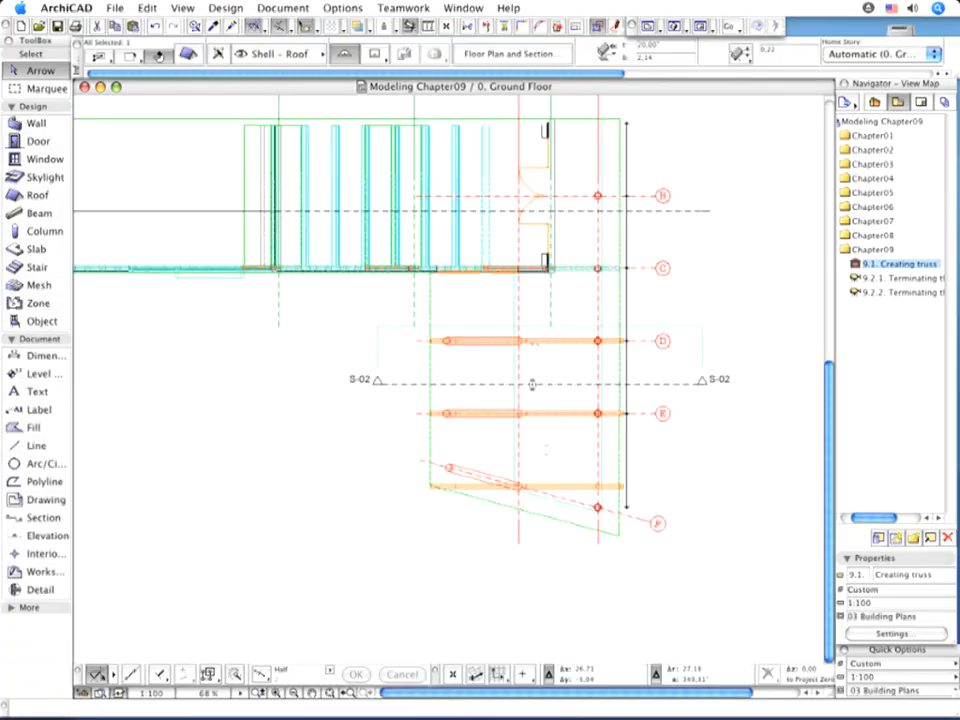
Step: On the floor plan, rotate the outermost truss copy about its crossing with slanted grid line F to align it with that line
scroll(546, 505, "up", 5)
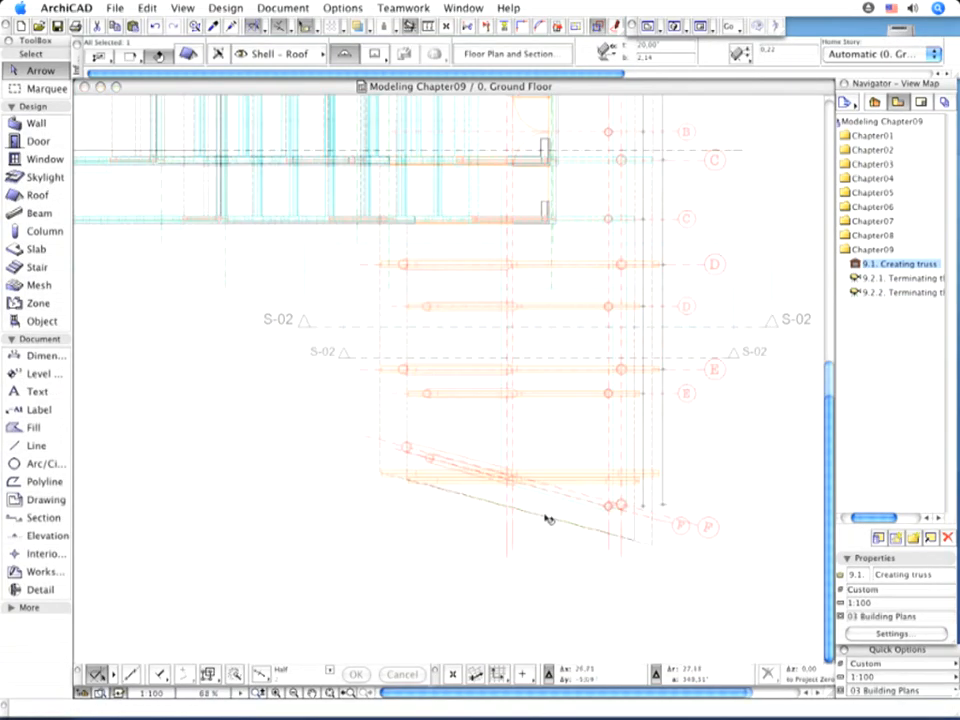
left_click(545, 477)
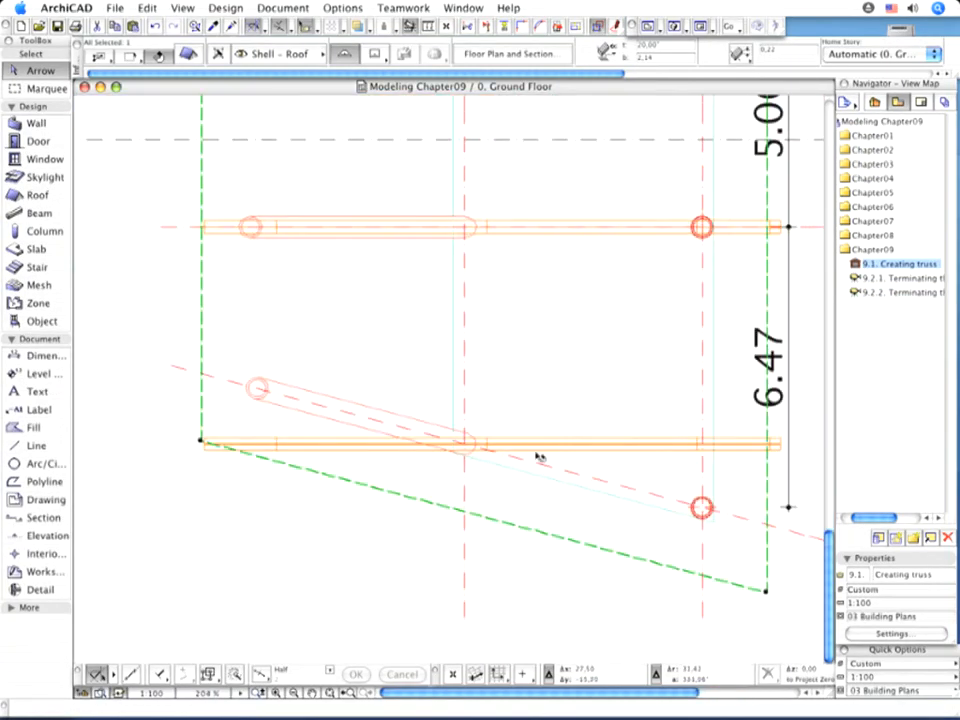
left_click(467, 445)
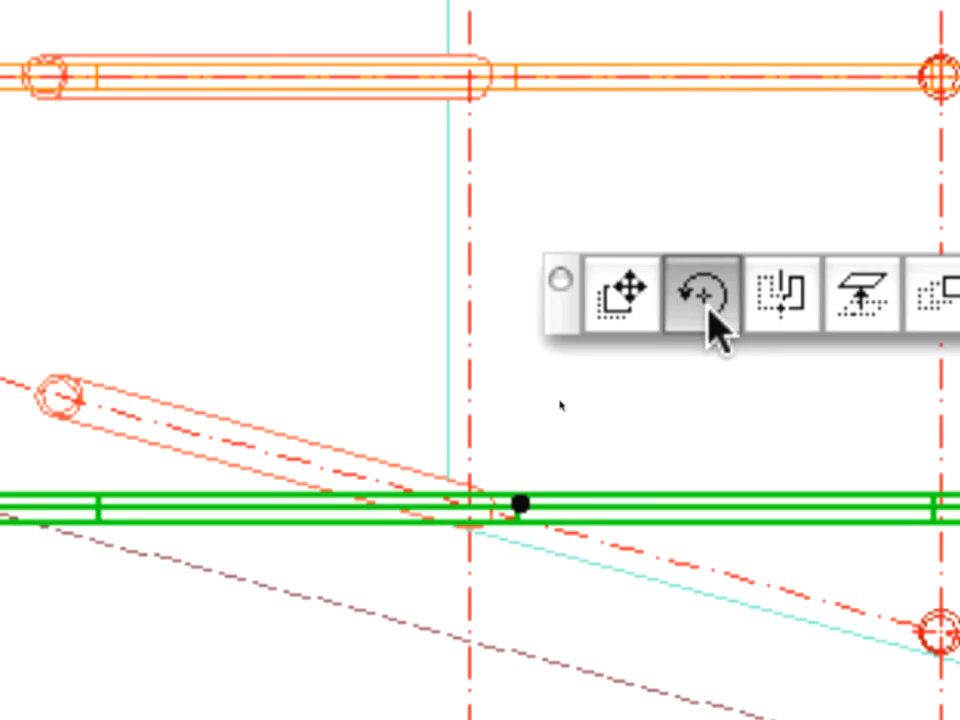
left_click(707, 306)
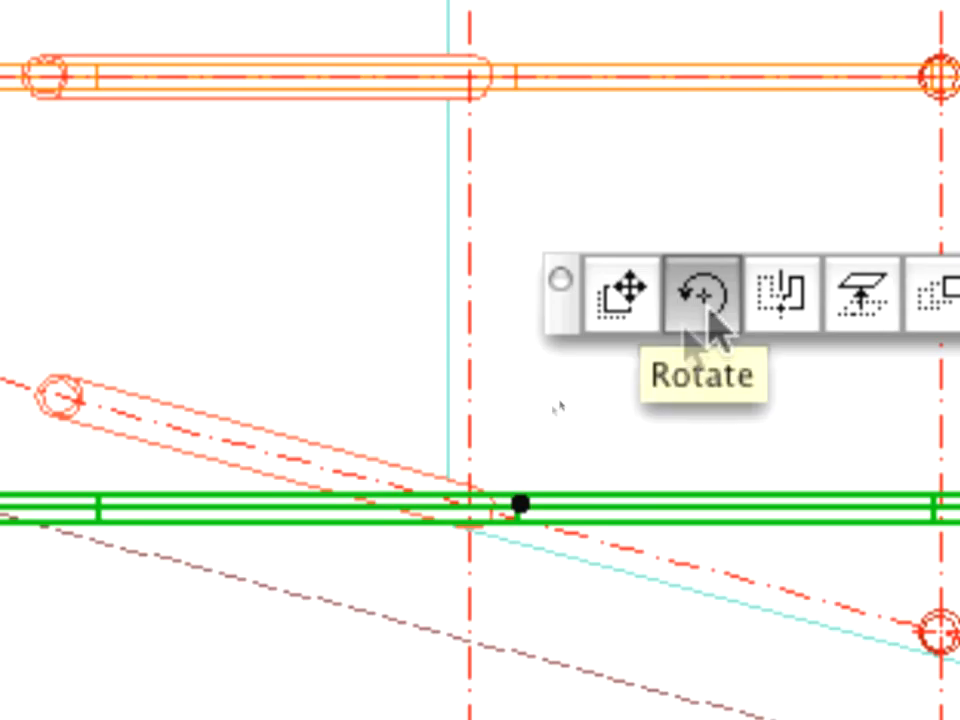
left_click(467, 504)
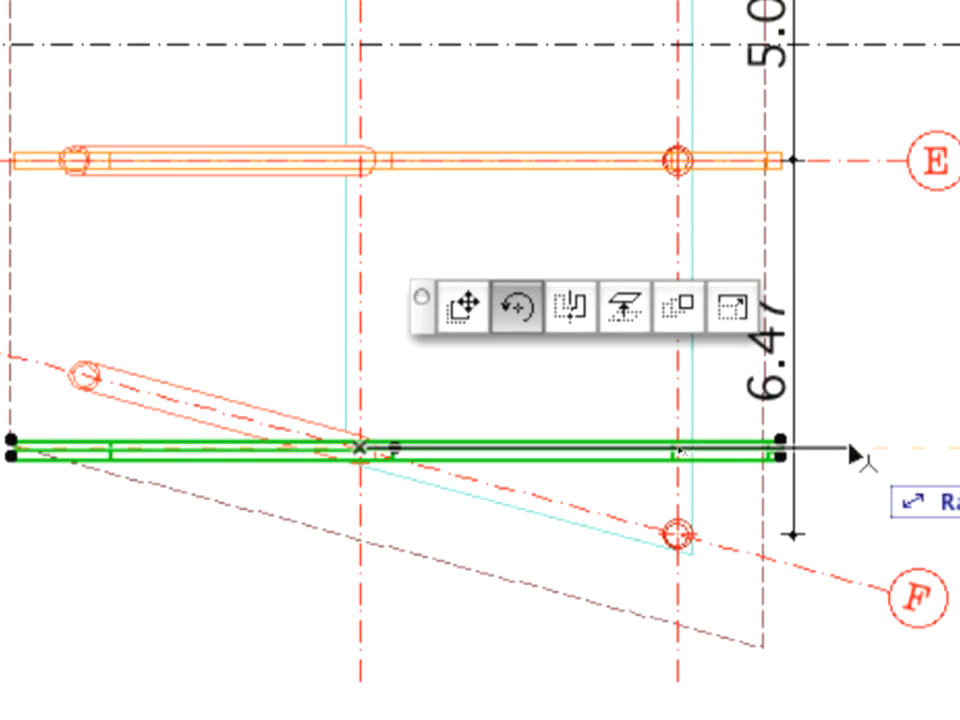
left_click(858, 456)
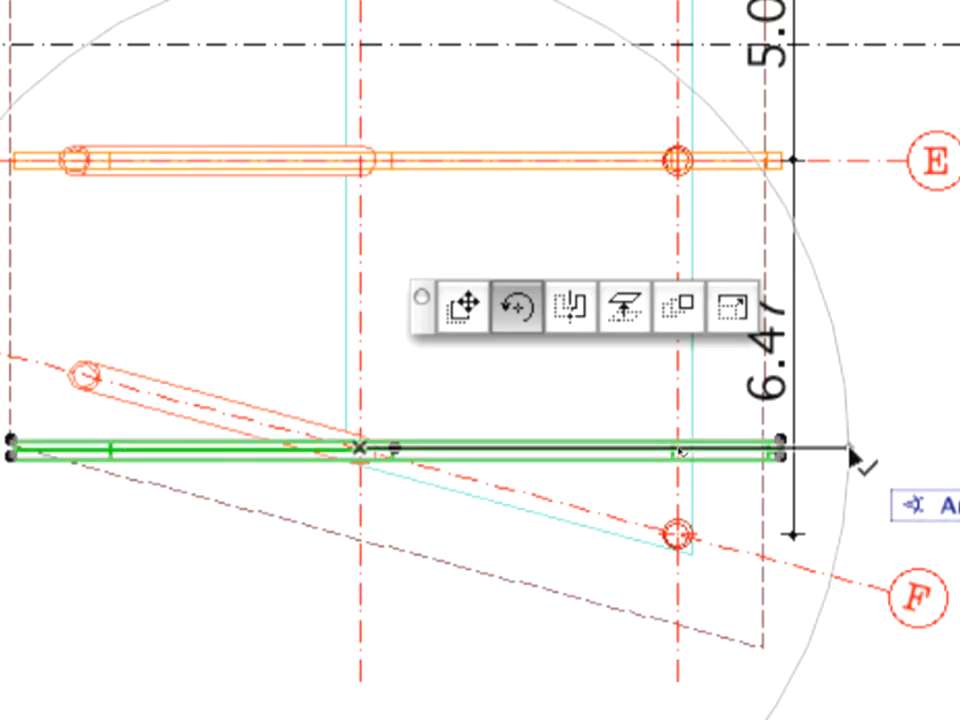
left_click(609, 519)
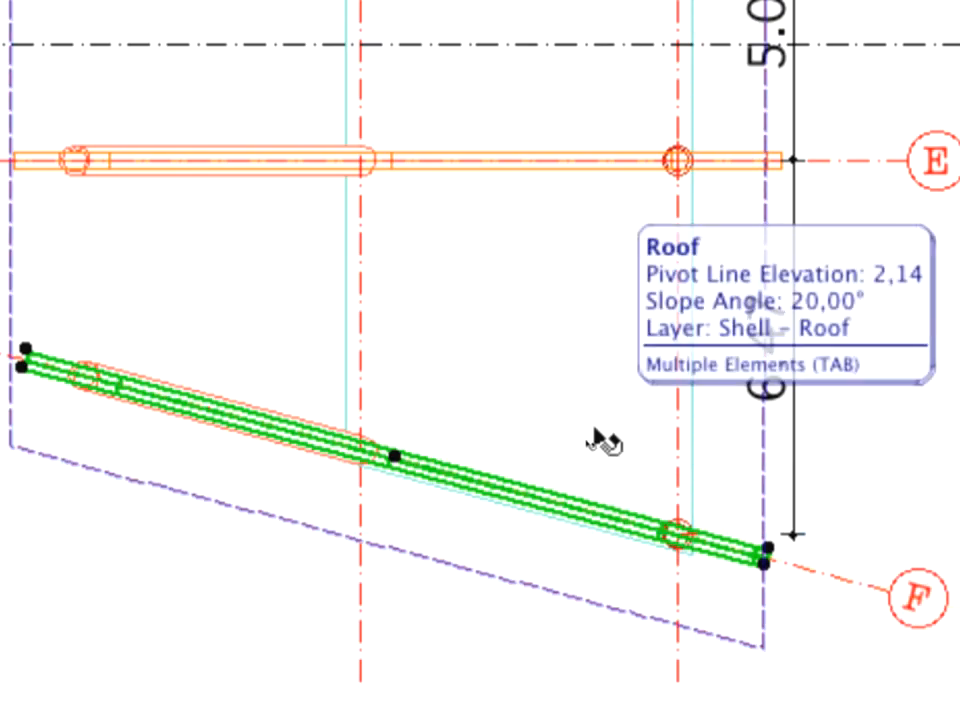
left_click(880, 521)
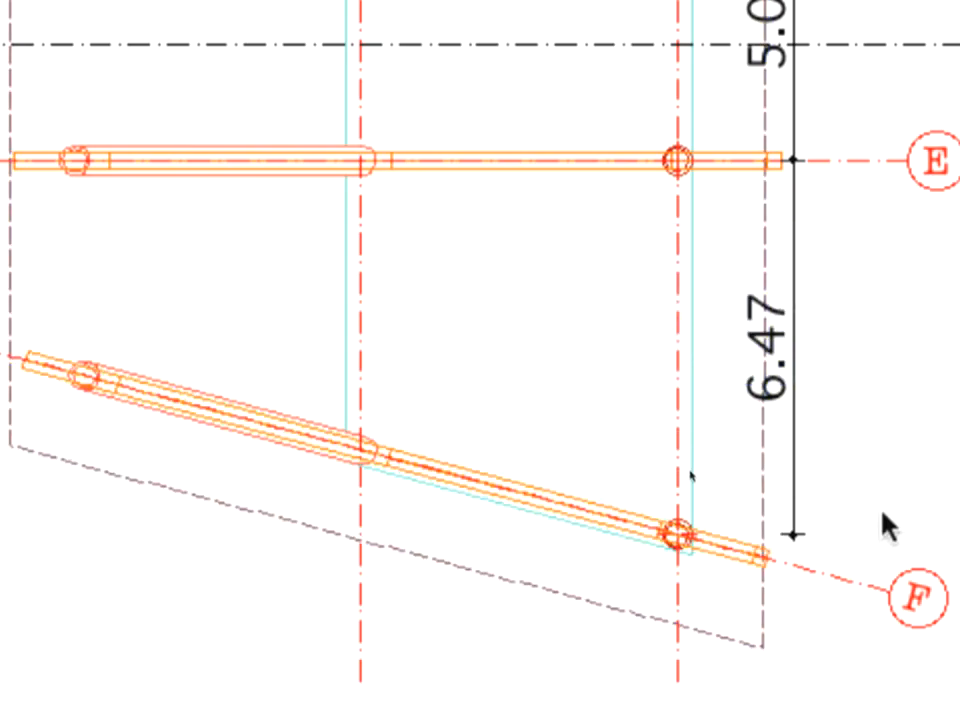